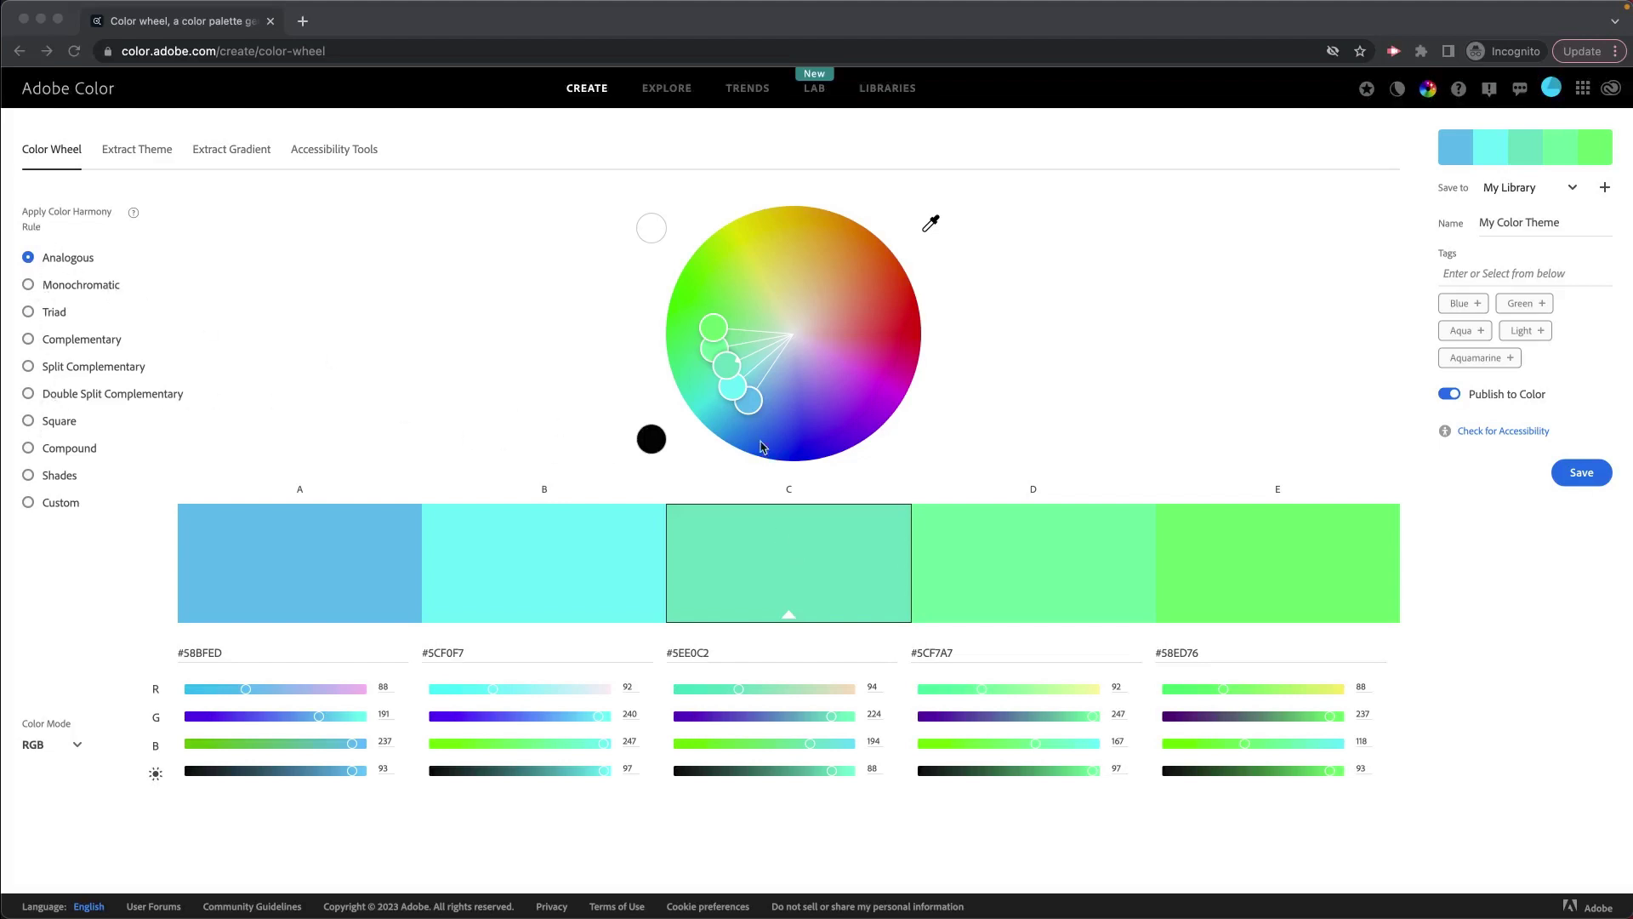
# Step: Move the analogous base colour so the palette becomes pastel peach-to-pink, #F0CEB9 through #F0B9DD
pyautogui.click(931, 230)
pyautogui.click(931, 230)
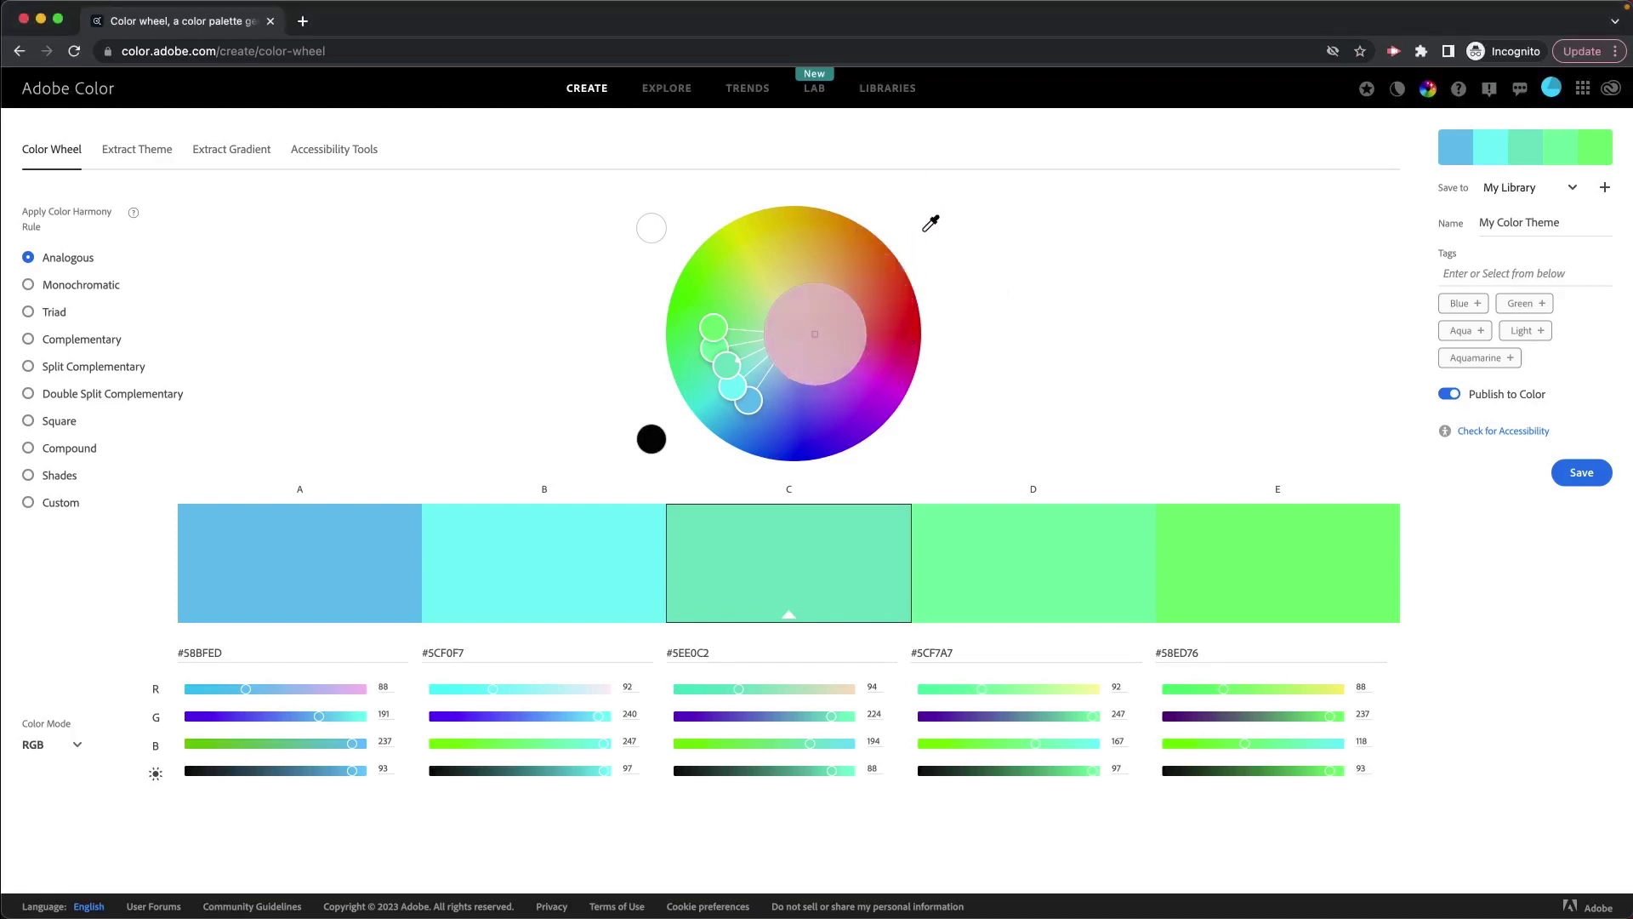
pyautogui.press('Escape')
pyautogui.click(815, 331)
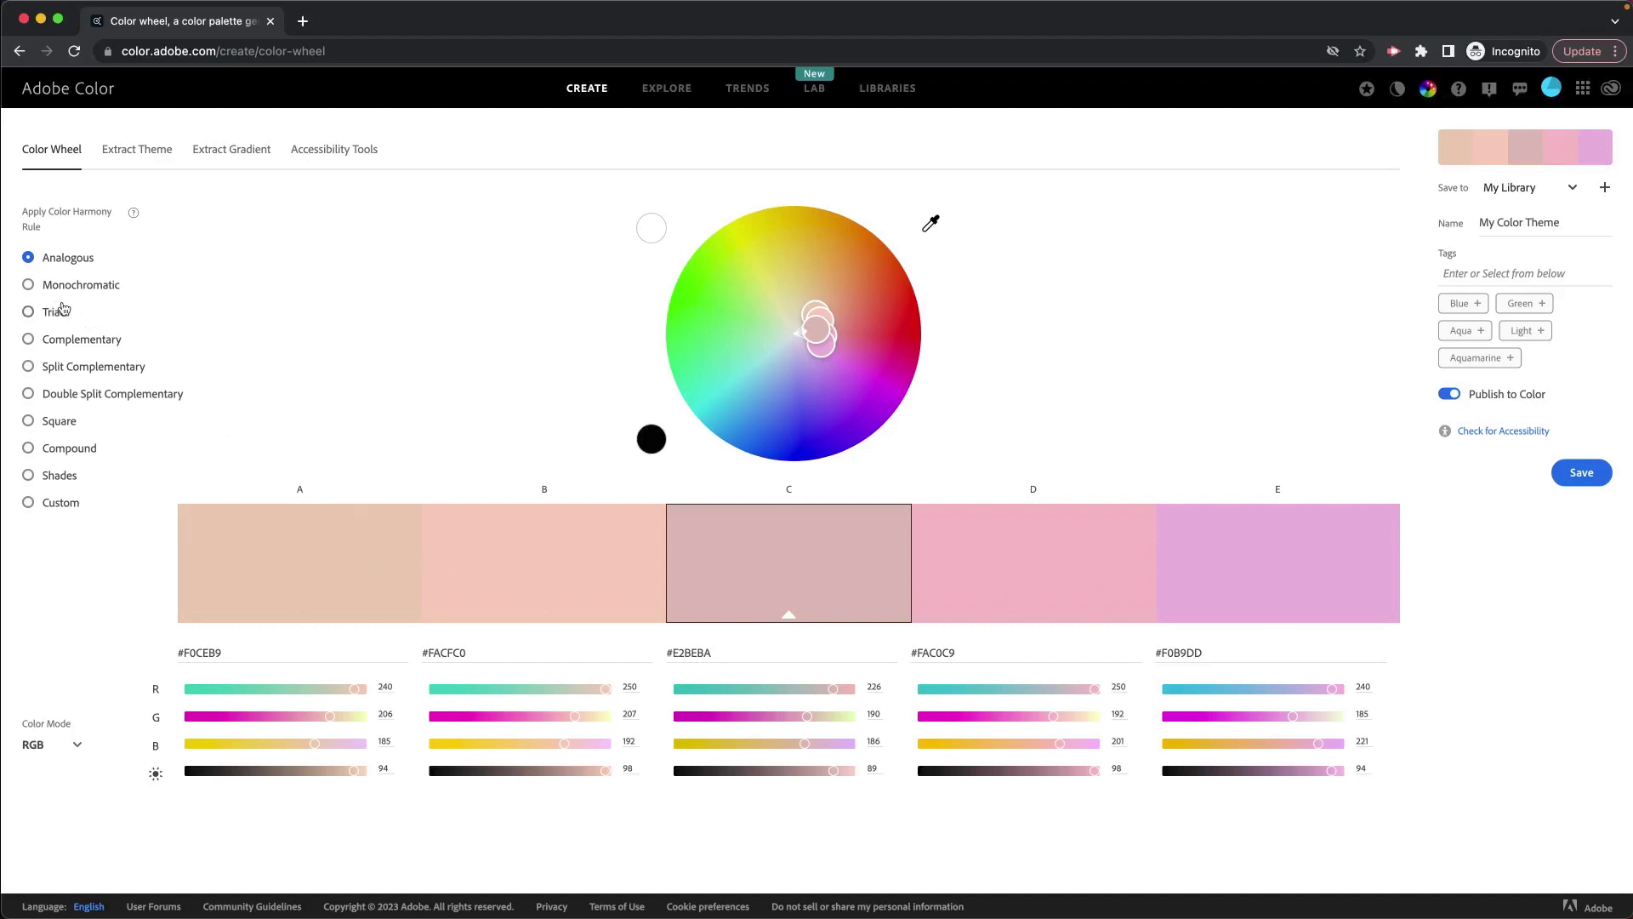
# Step: Switch to the Monochromatic rule and darken swatch D to deep red-brown #662312
pyautogui.click(28, 286)
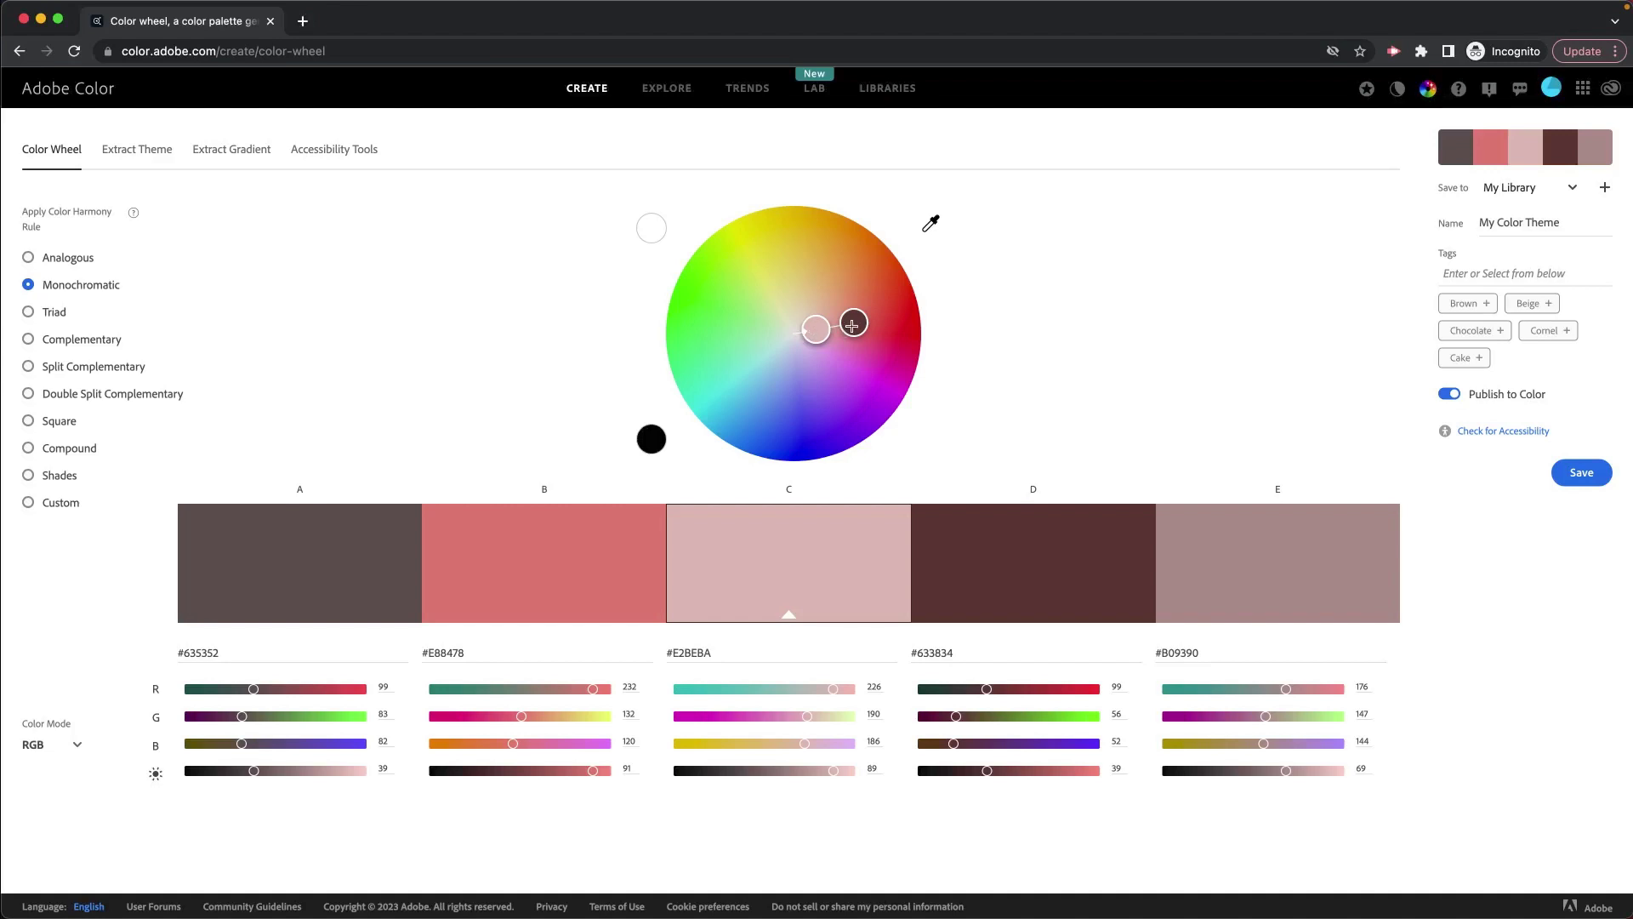
pyautogui.moveTo(852, 326)
pyautogui.mouseDown()
pyautogui.moveTo(891, 316)
pyautogui.moveTo(888, 287)
pyautogui.moveTo(865, 279)
pyautogui.moveTo(890, 310)
pyautogui.moveTo(817, 326)
pyautogui.mouseUp()
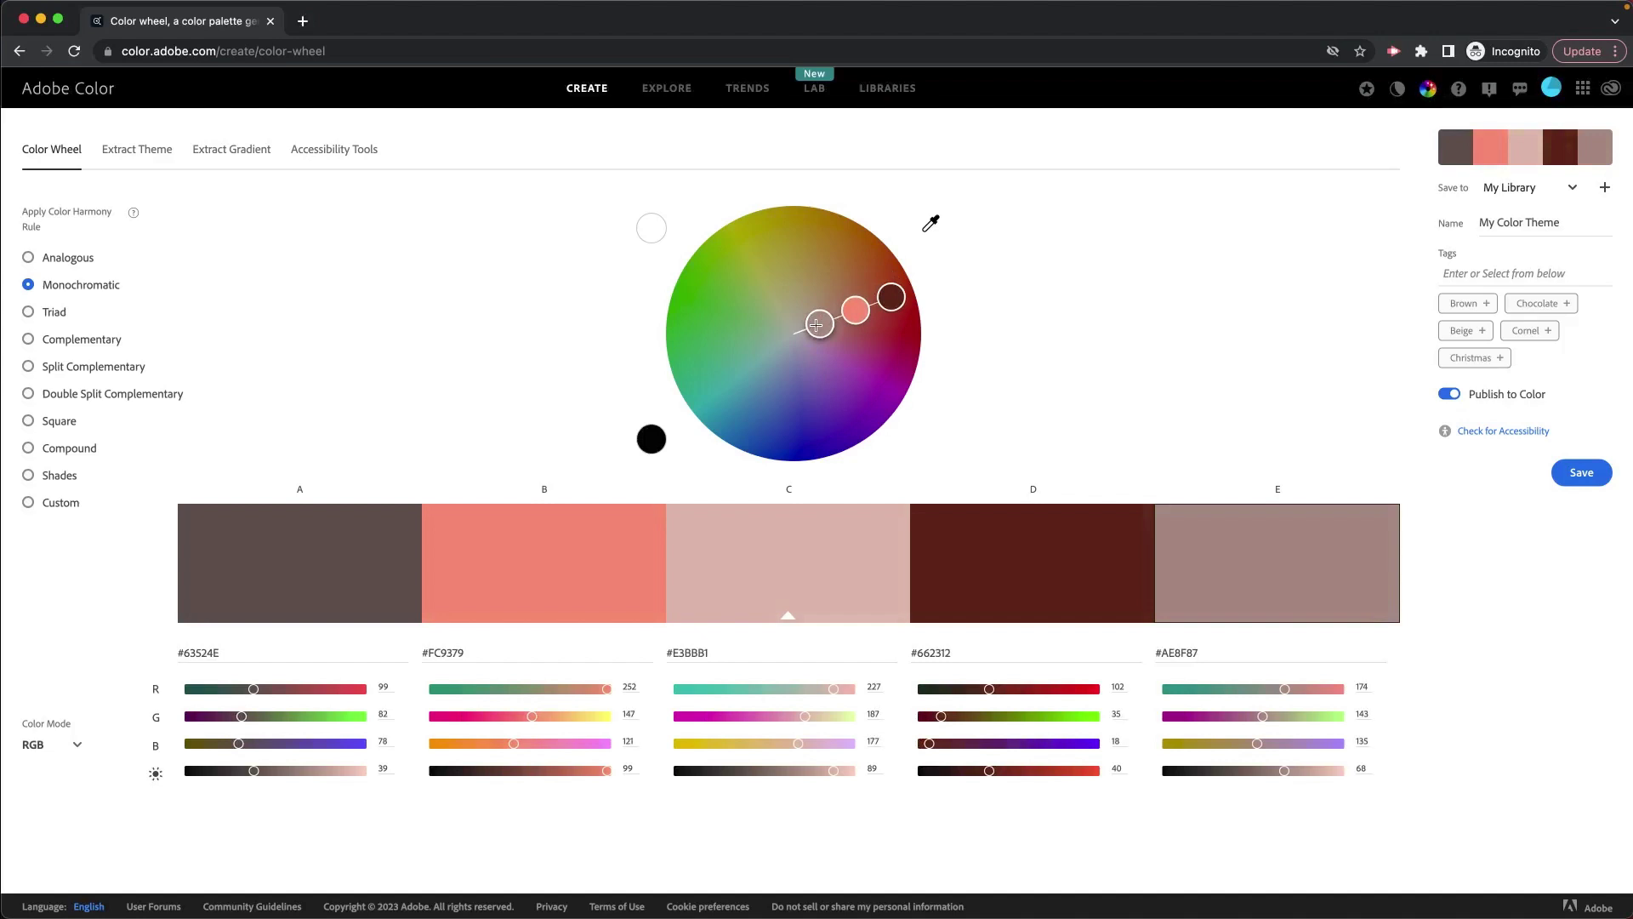
# Step: Switch to the Triad rule and shift markers so swatch B becomes light green #ABDE8E
pyautogui.click(48, 319)
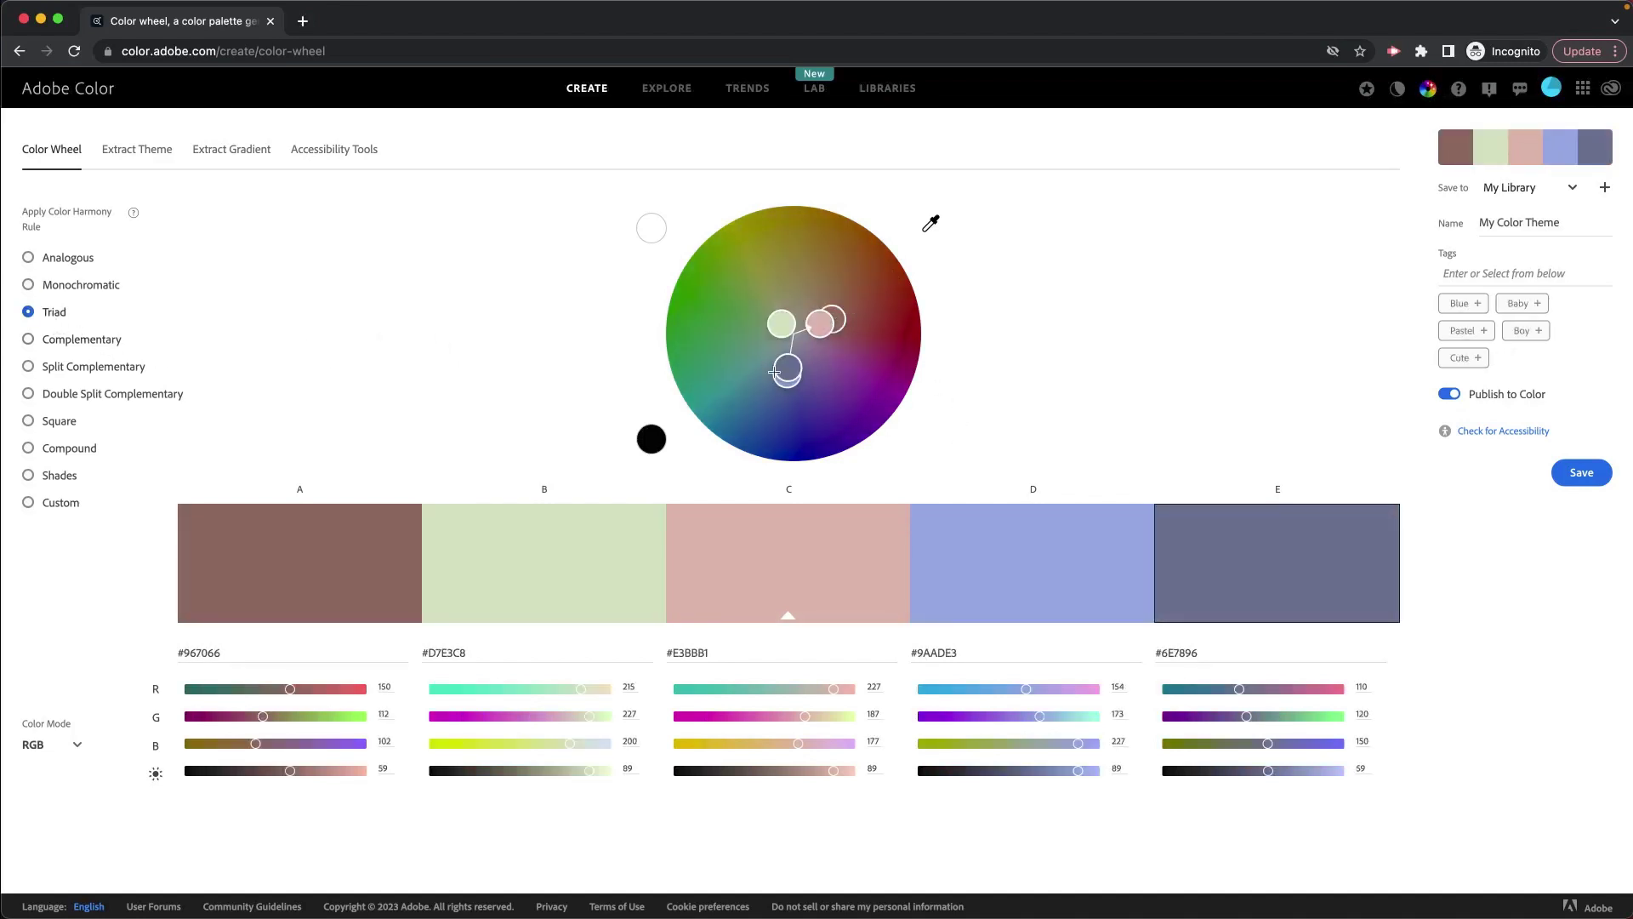
pyautogui.moveTo(788, 371)
pyautogui.mouseDown()
pyautogui.moveTo(779, 408)
pyautogui.moveTo(776, 375)
pyautogui.mouseUp()
pyautogui.moveTo(784, 320)
pyautogui.mouseDown()
pyautogui.moveTo(755, 302)
pyautogui.moveTo(819, 321)
pyautogui.mouseUp()
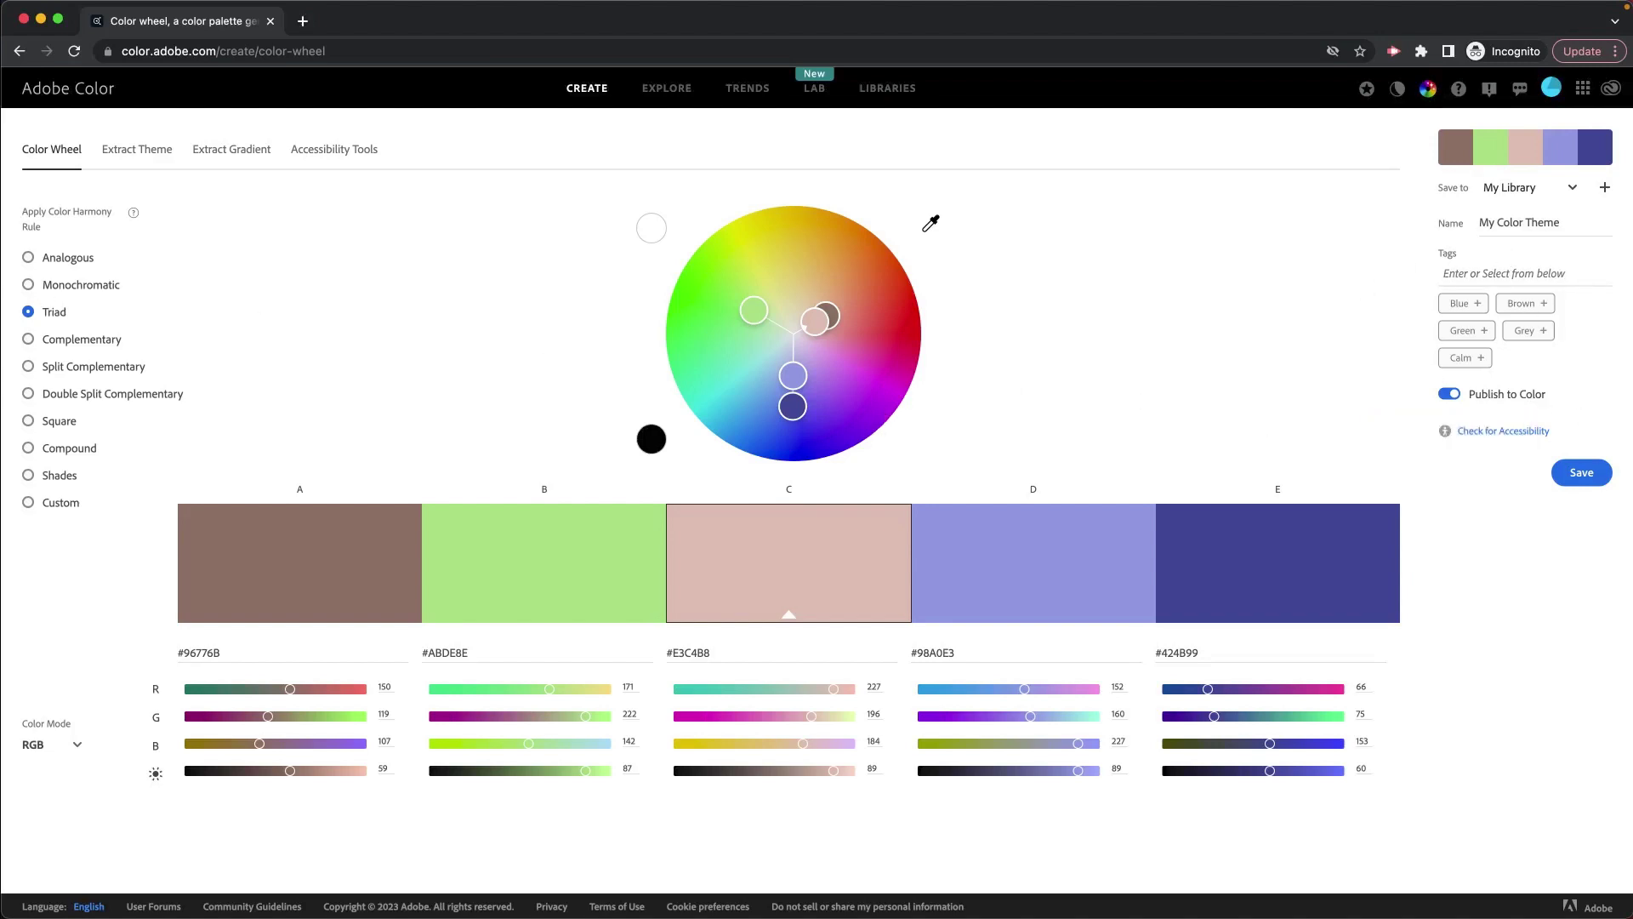
# Step: Return to Monochromatic, save the #635651–#B0988F theme to My Library, and check accessibility
pyautogui.click(29, 286)
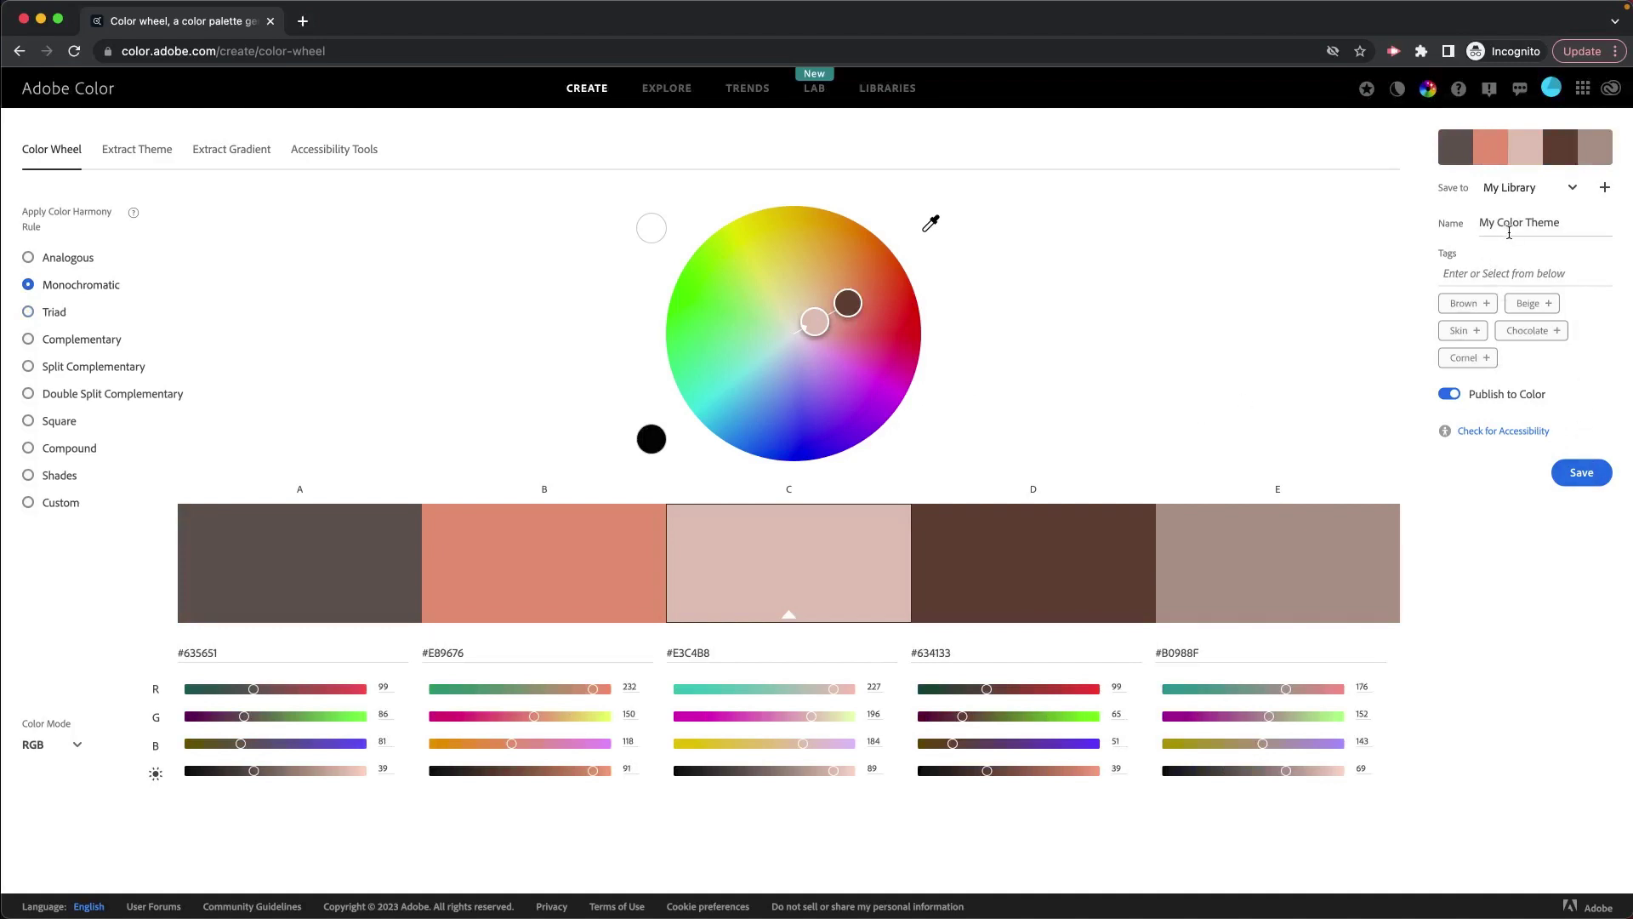
pyautogui.click(1586, 475)
pyautogui.click(1490, 432)
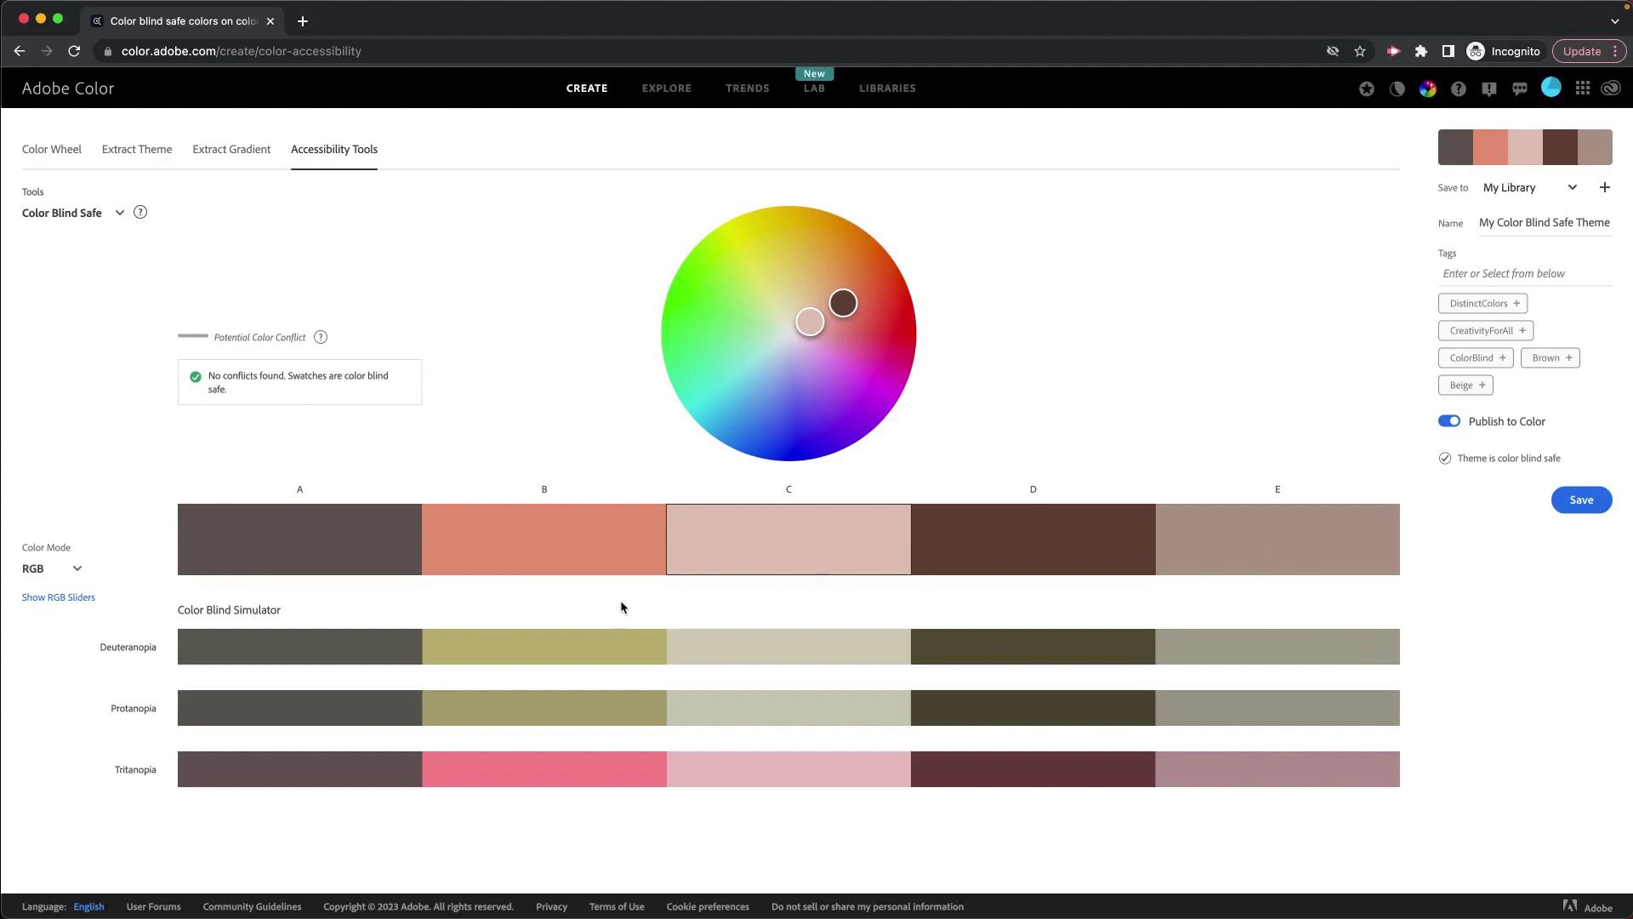
# Step: After the colour-blind check reports no conflicts, open the accessibility tools list
pyautogui.click(58, 217)
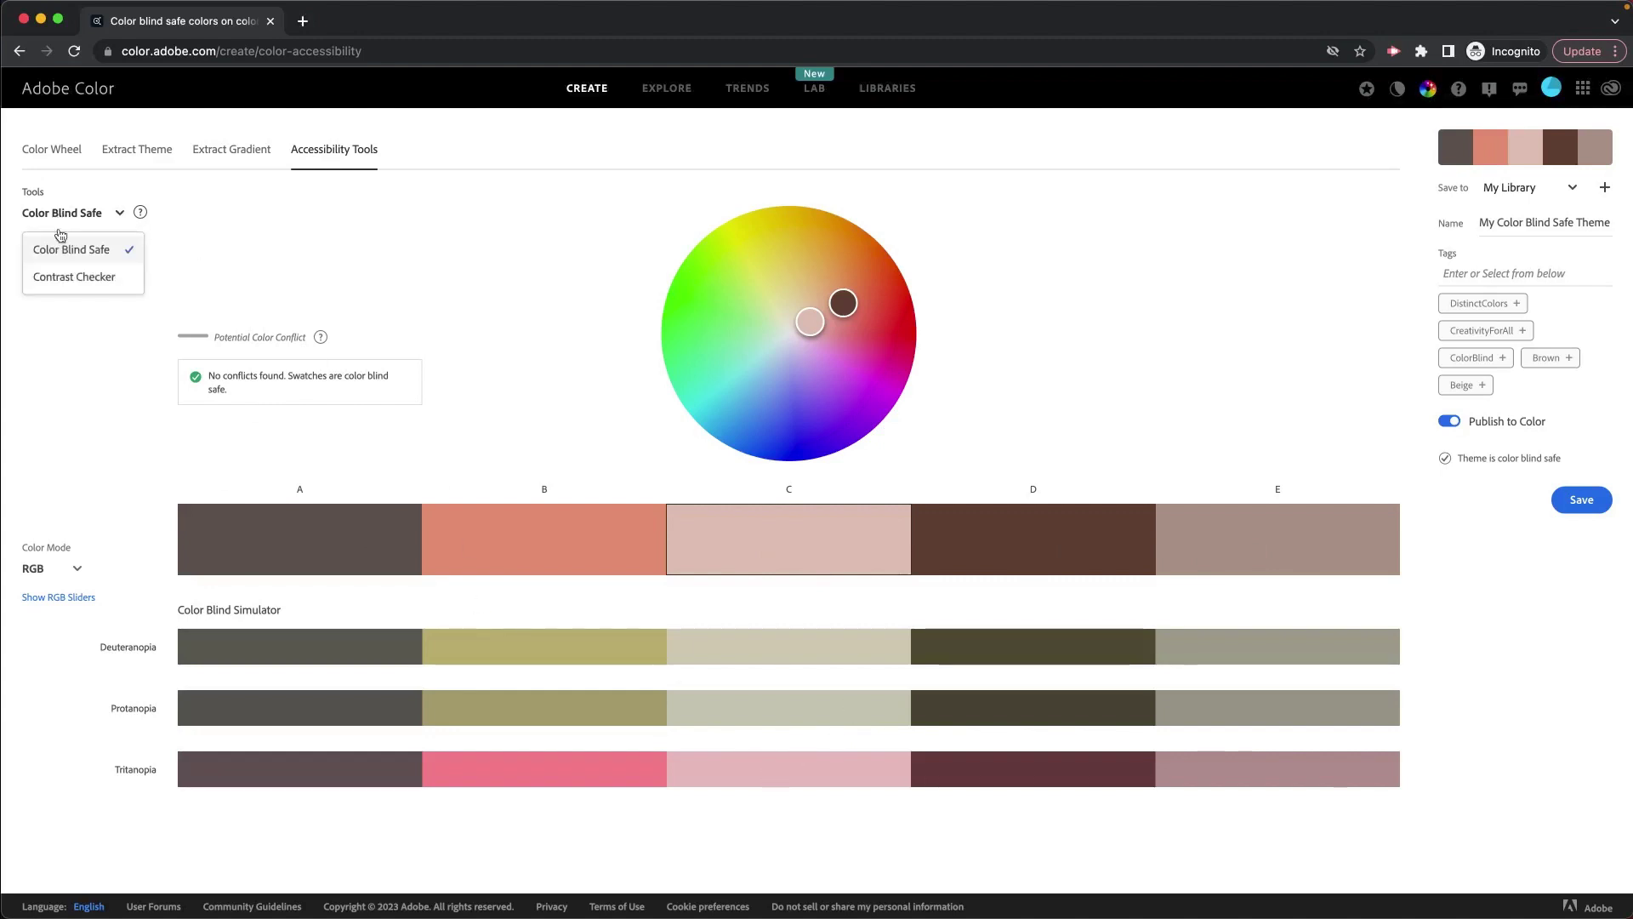
# Step: Try importing colours into the Contrast Checker, cancel without a file, and go back to the Color Wheel
pyautogui.click(59, 278)
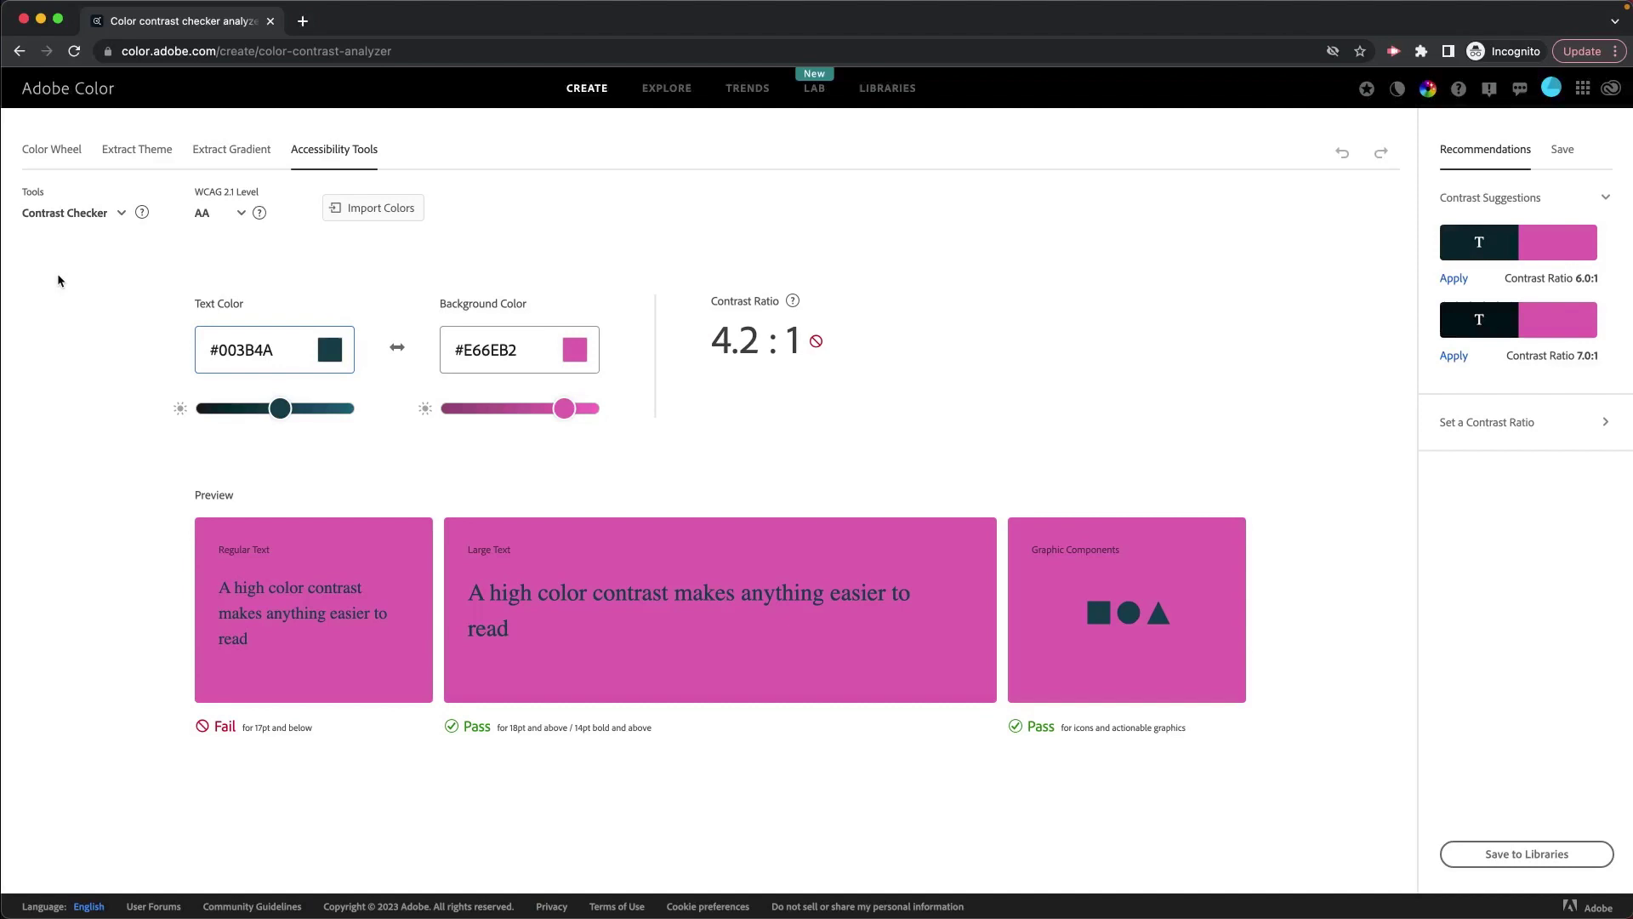
pyautogui.click(357, 213)
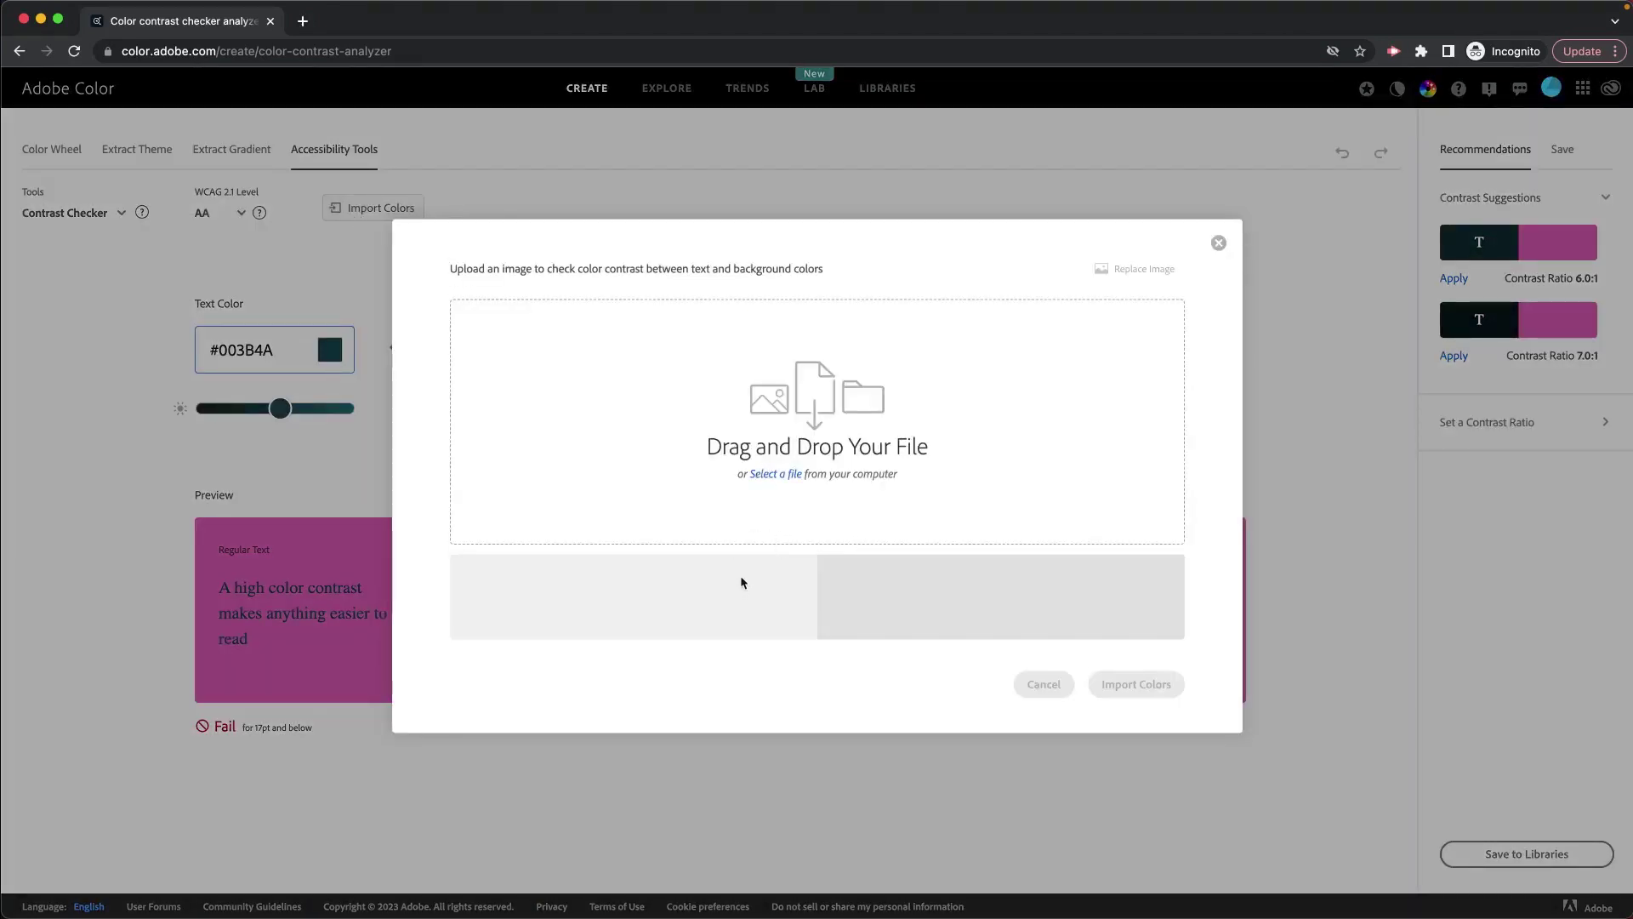
pyautogui.click(776, 474)
pyautogui.click(1462, 653)
pyautogui.click(1218, 244)
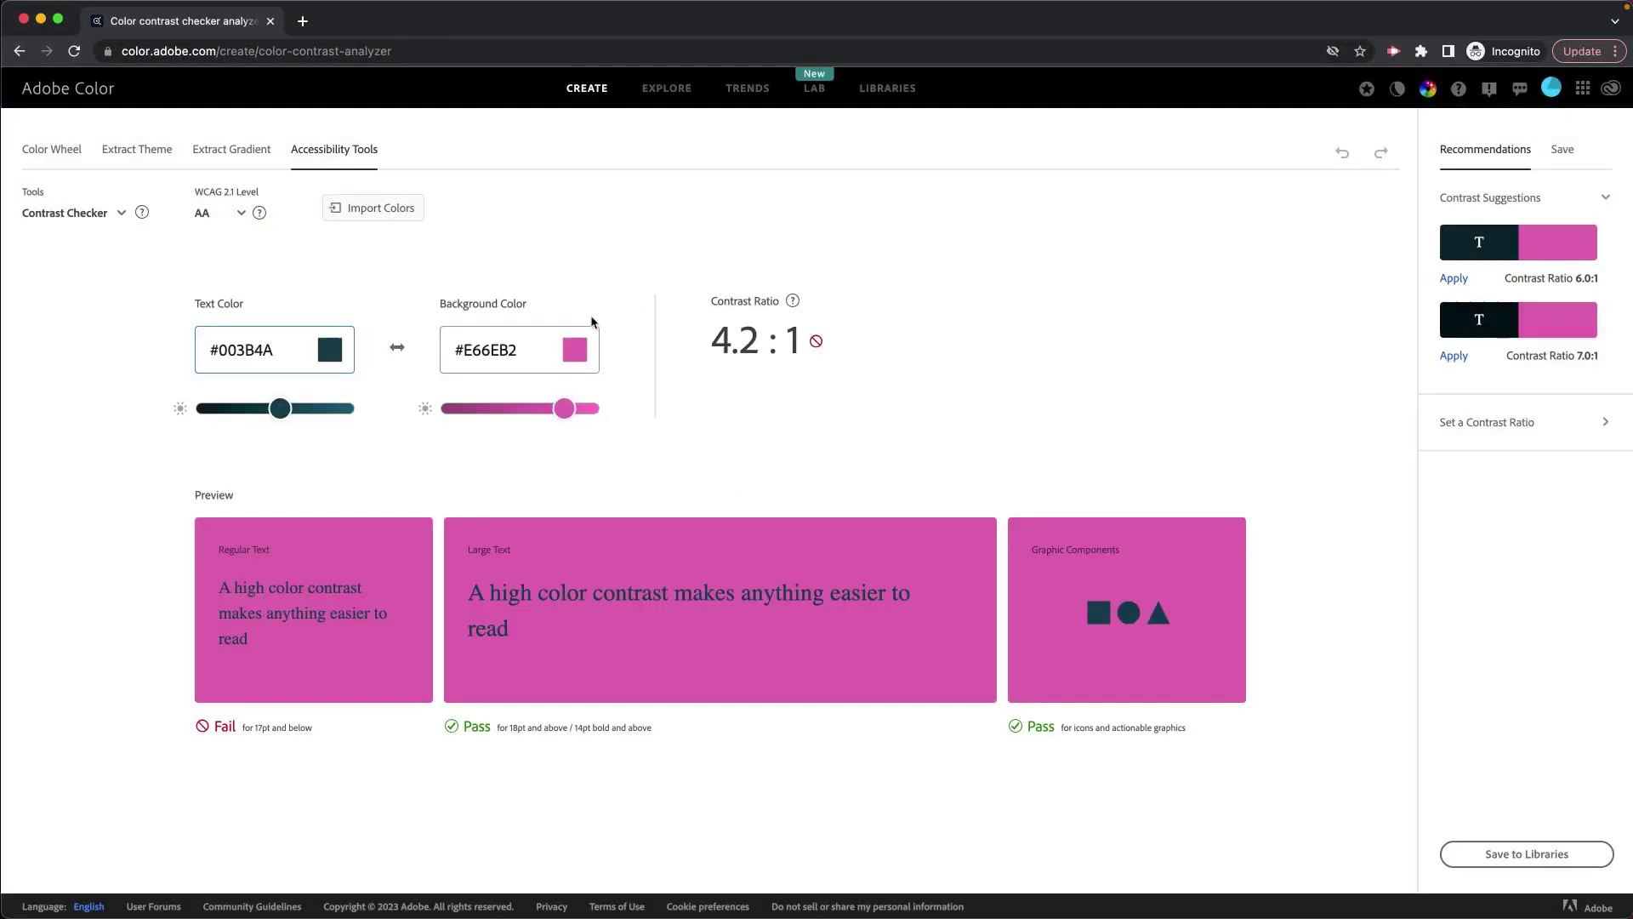
pyautogui.click(47, 152)
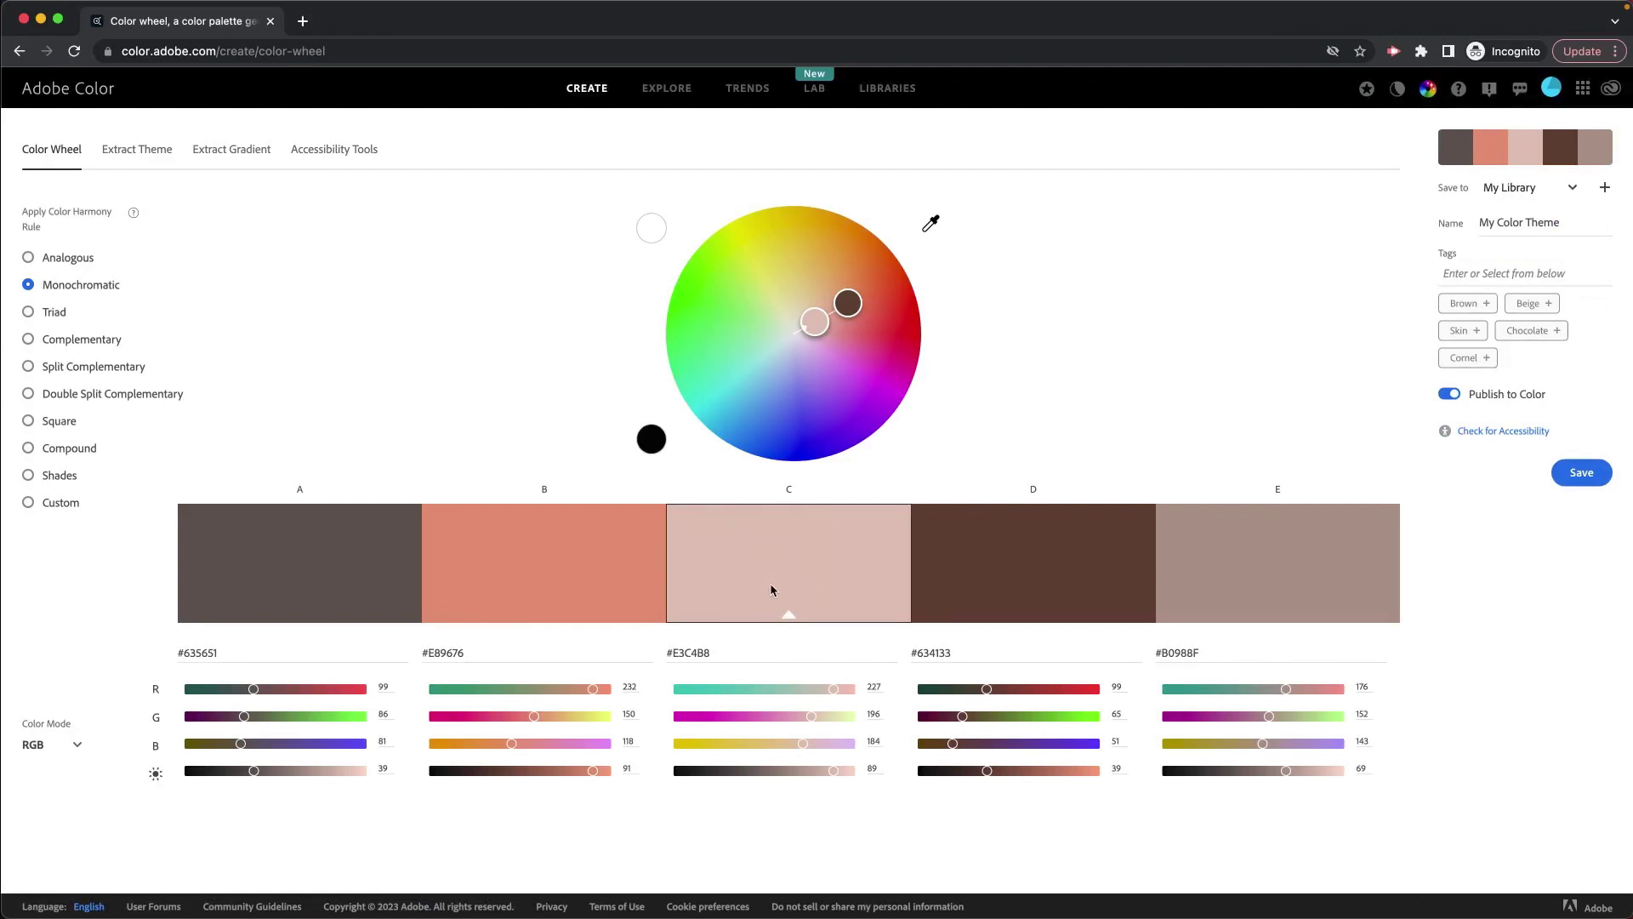
# Step: Copy swatch A's #635651 and paste it as the Contrast Checker text colour
pyautogui.moveTo(719, 656); pyautogui.dragTo(664, 652)
pyautogui.click(230, 653)
pyautogui.moveTo(230, 654); pyautogui.dragTo(173, 660)
pyautogui.hotkey('ctrl', 'c')
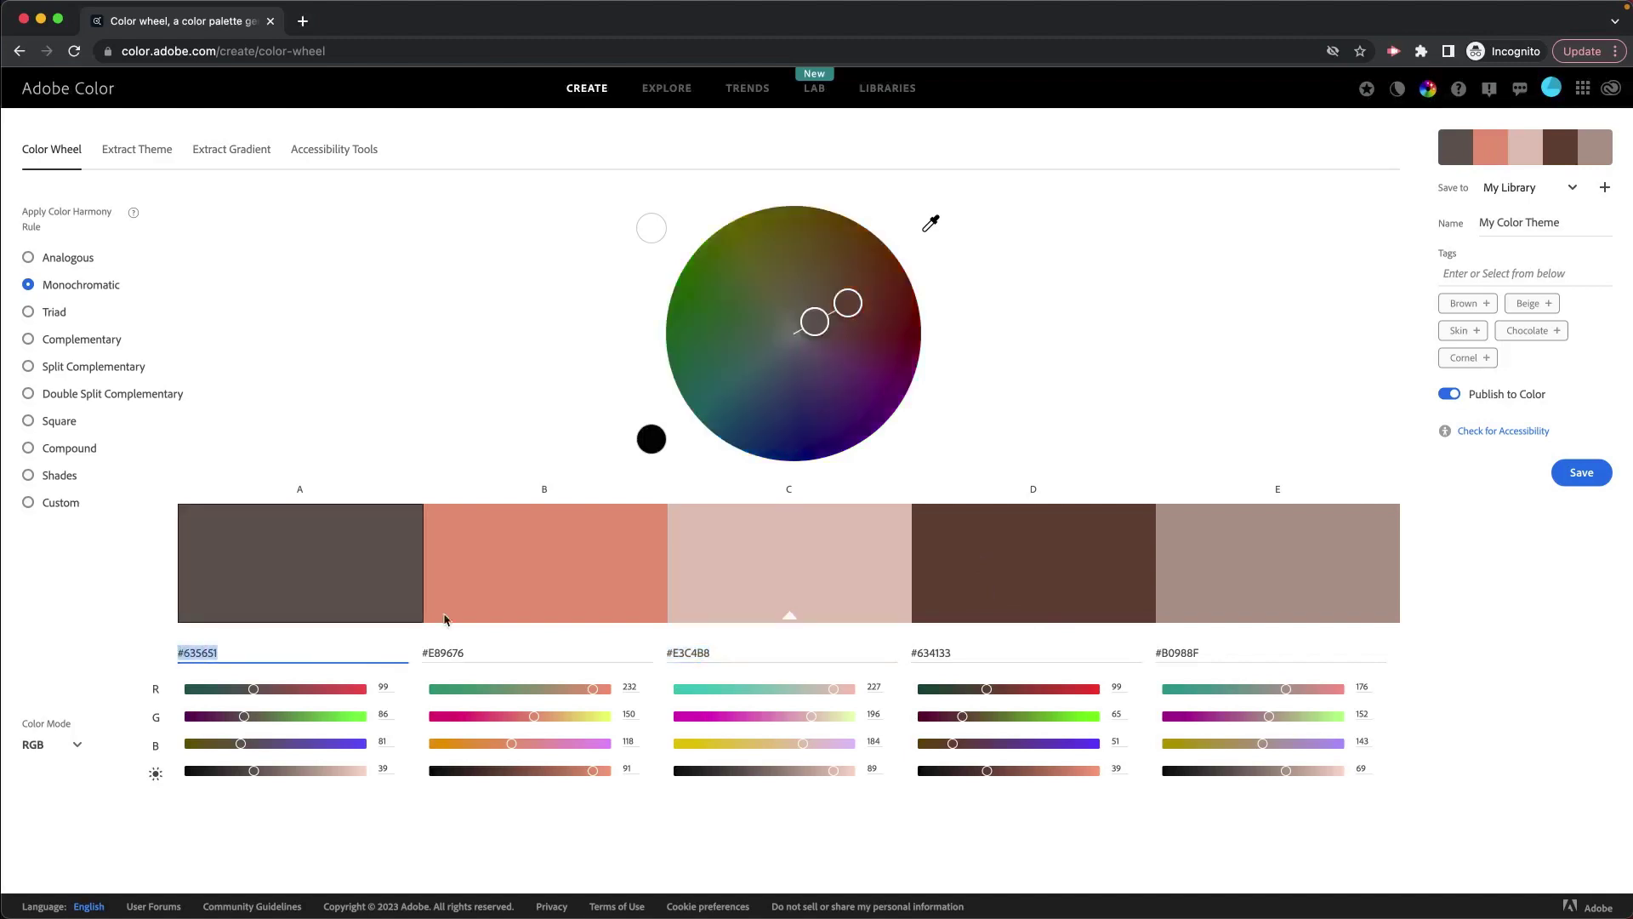
pyautogui.click(332, 150)
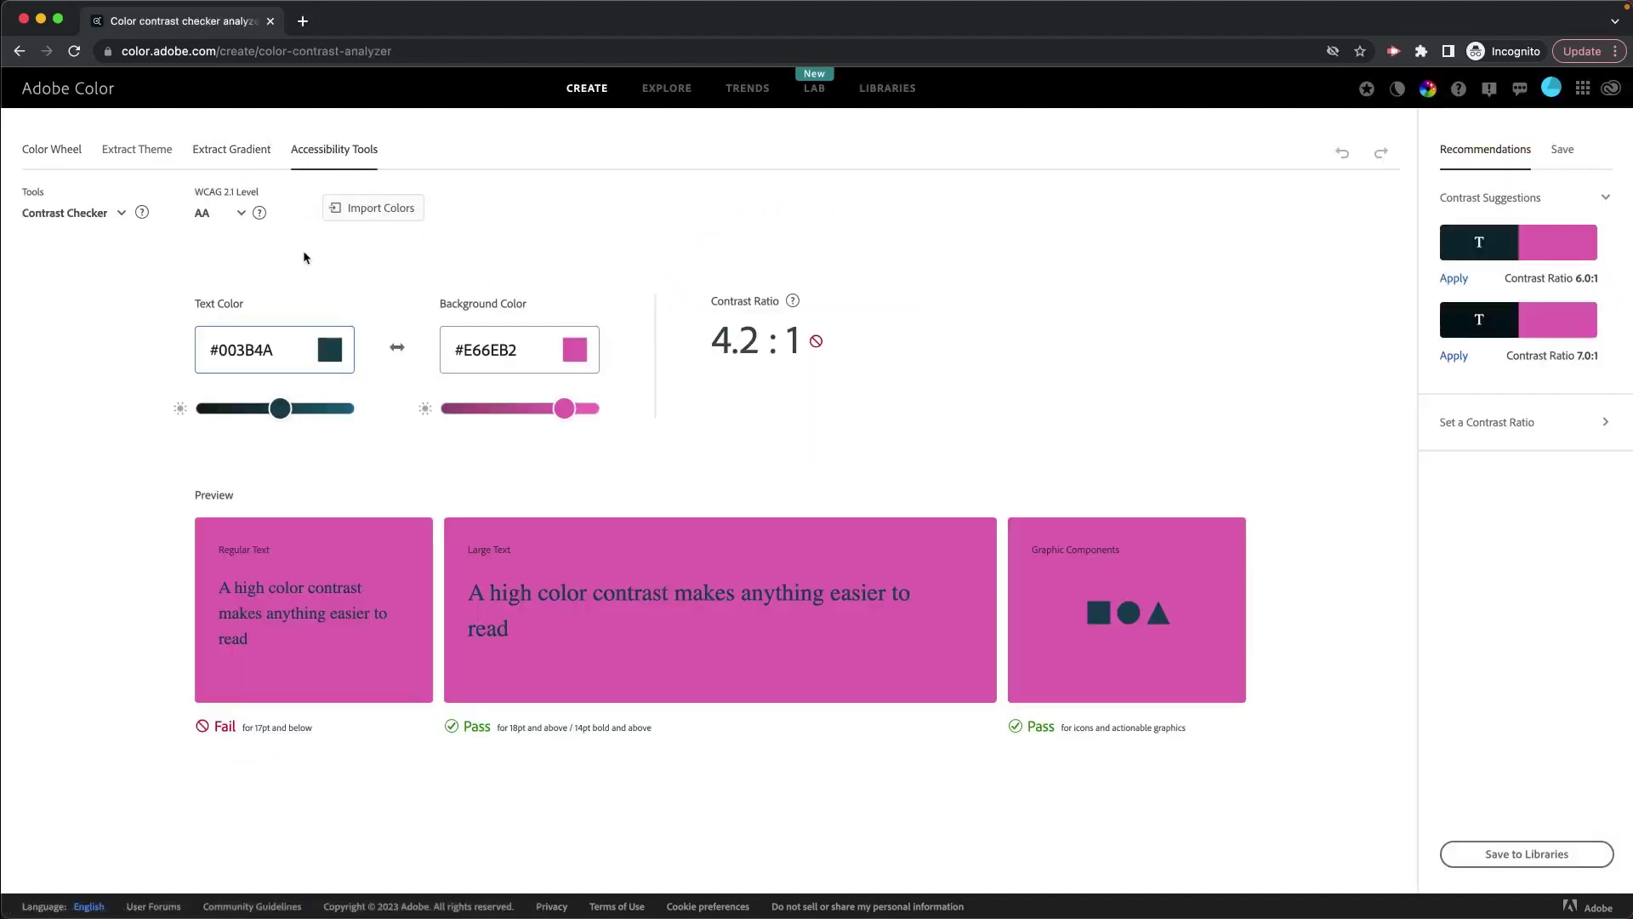
pyautogui.click(265, 352)
pyautogui.moveTo(269, 352); pyautogui.dragTo(205, 349)
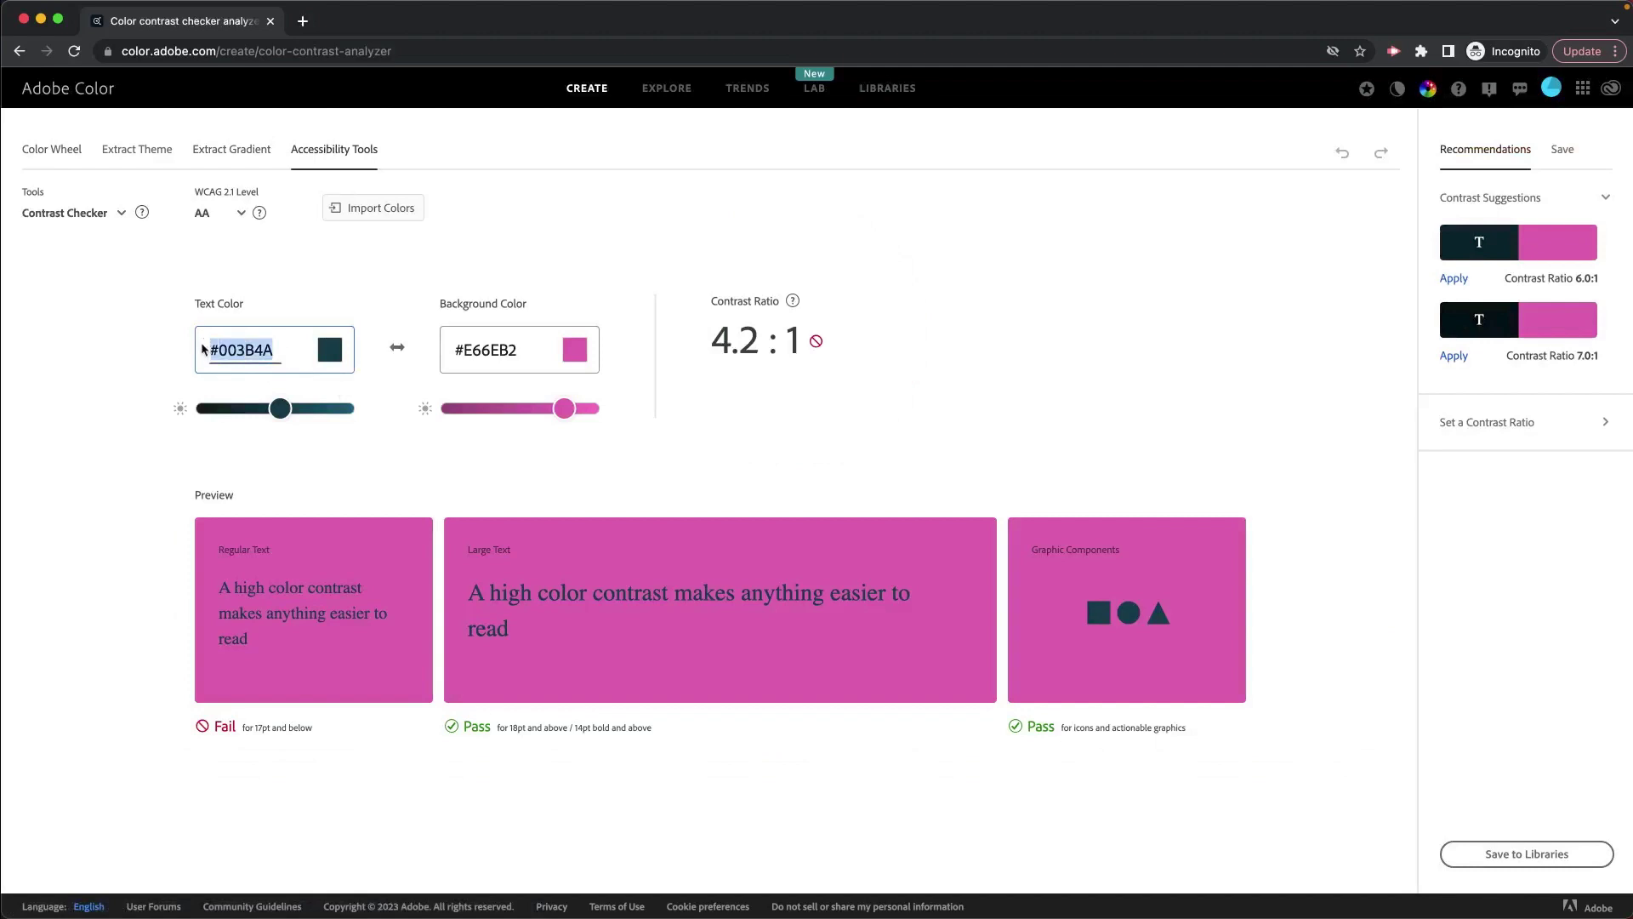
pyautogui.hotkey('ctrl', 'v')
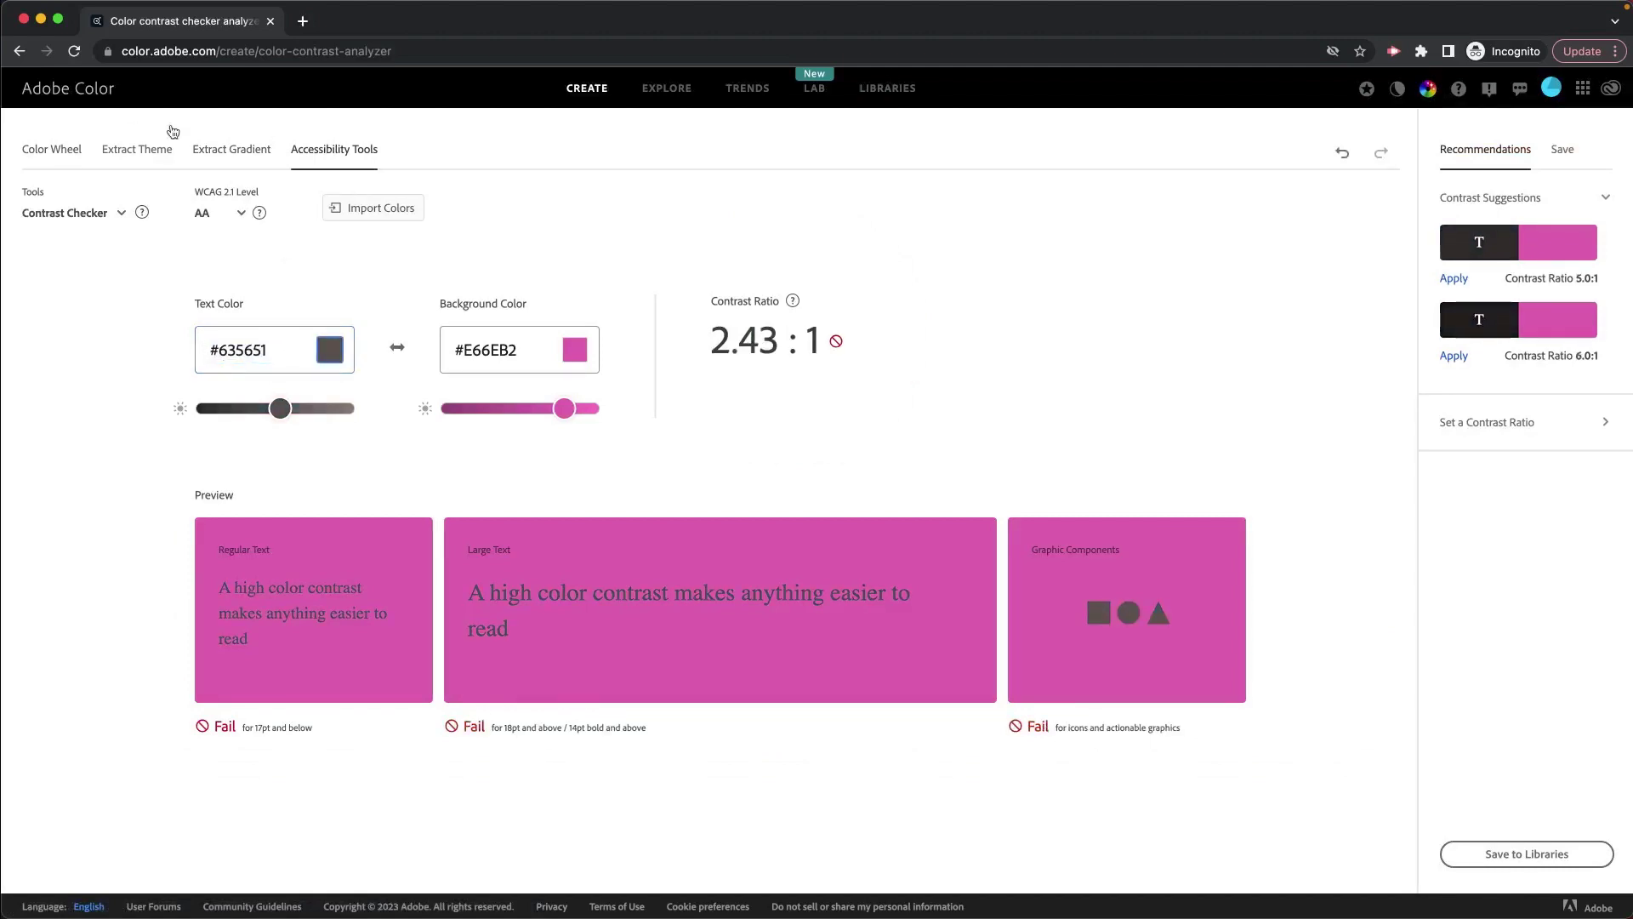
# Step: Copy swatch C's #E3C4B8 and paste it as the background colour, giving 4.31:1
pyautogui.click(51, 150)
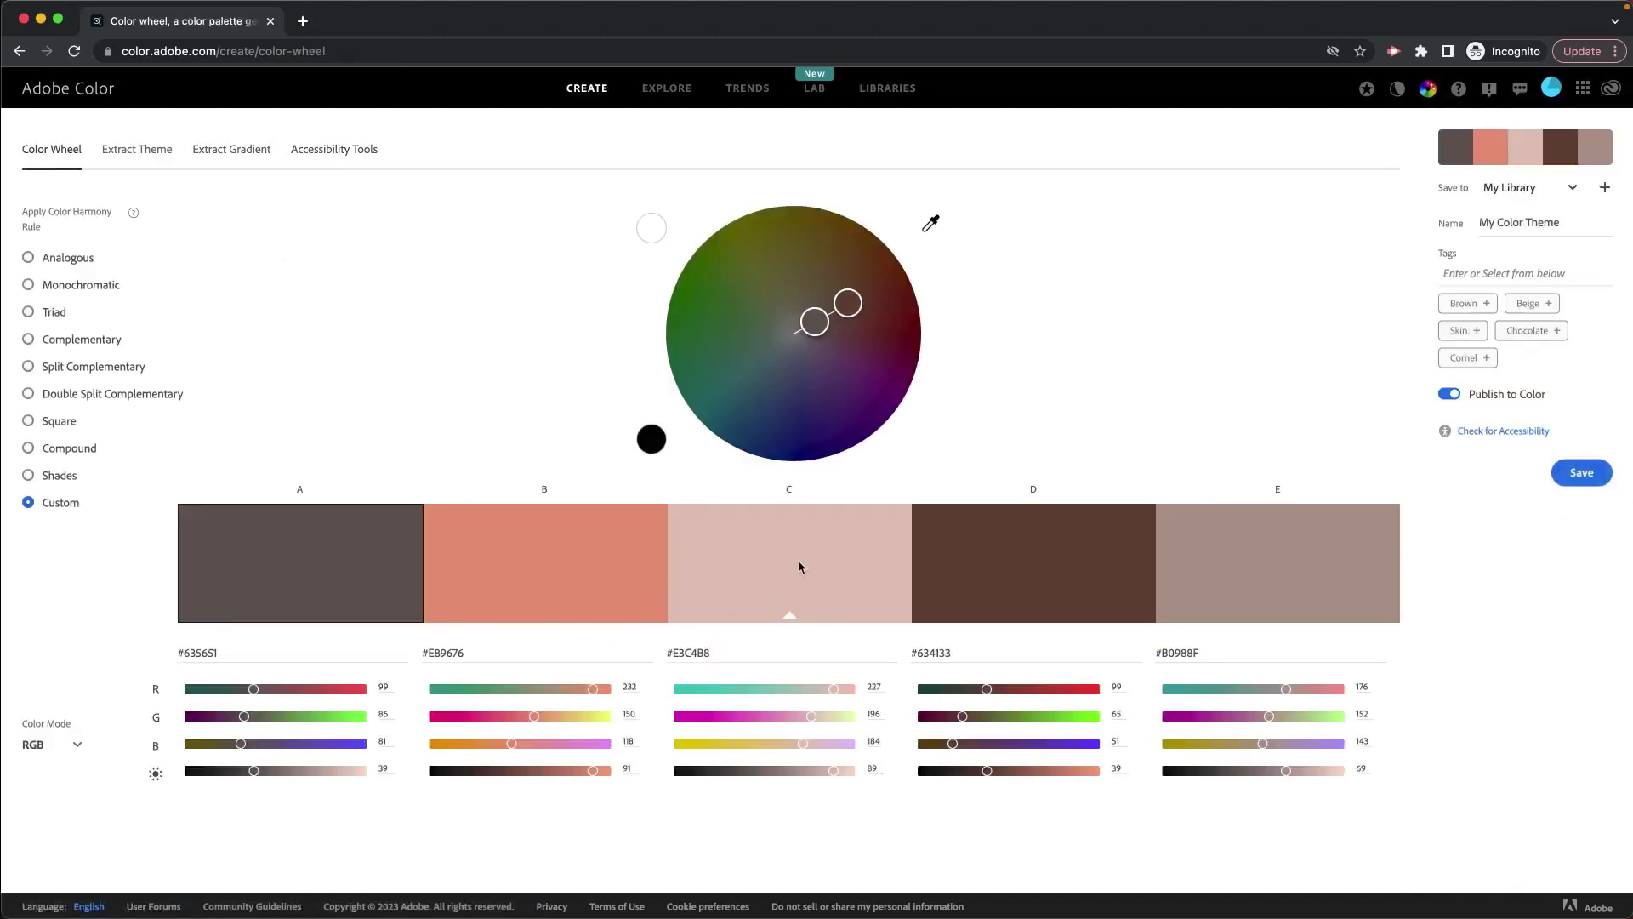
pyautogui.moveTo(729, 647); pyautogui.dragTo(660, 653)
pyautogui.hotkey('ctrl', 'c')
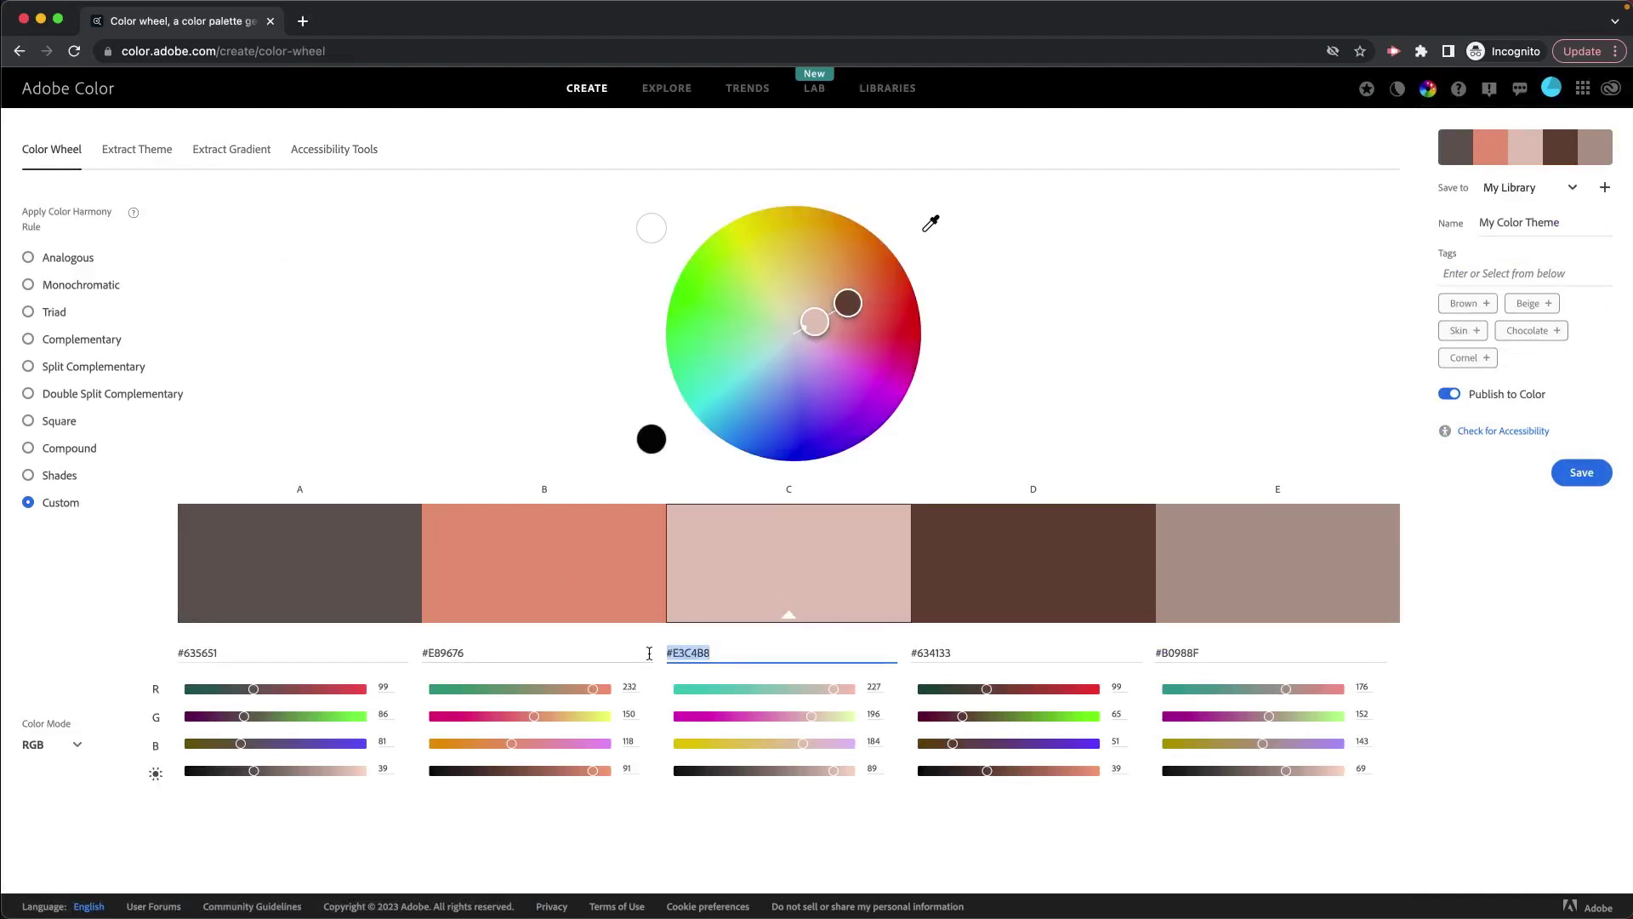
pyautogui.click(319, 150)
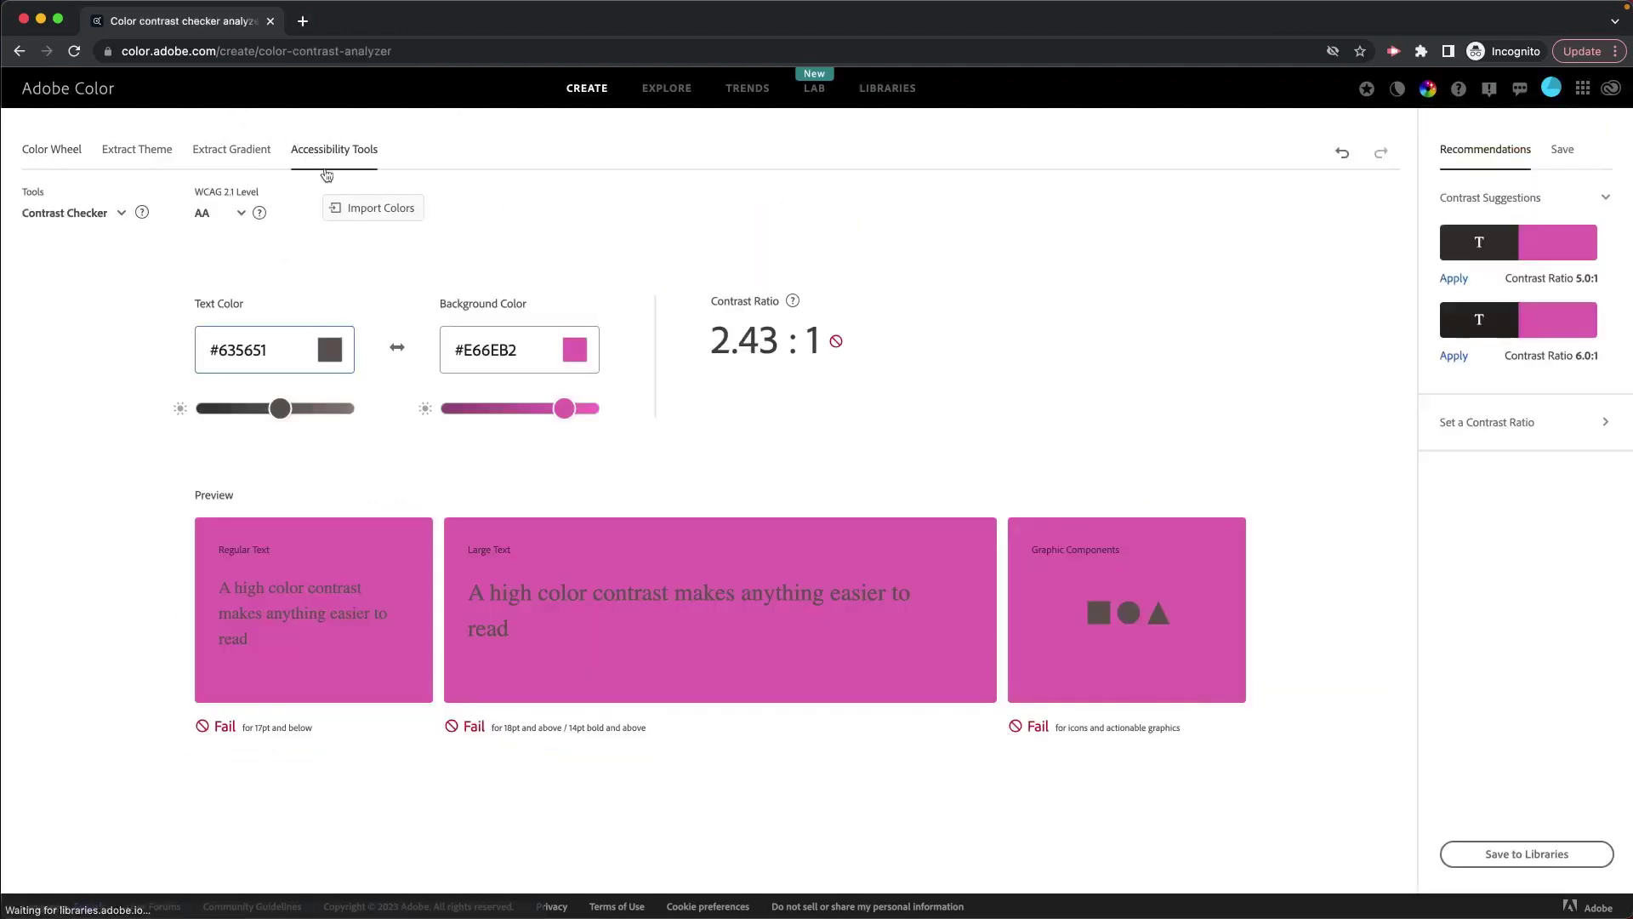
pyautogui.click(503, 349)
pyautogui.moveTo(527, 350); pyautogui.dragTo(442, 349)
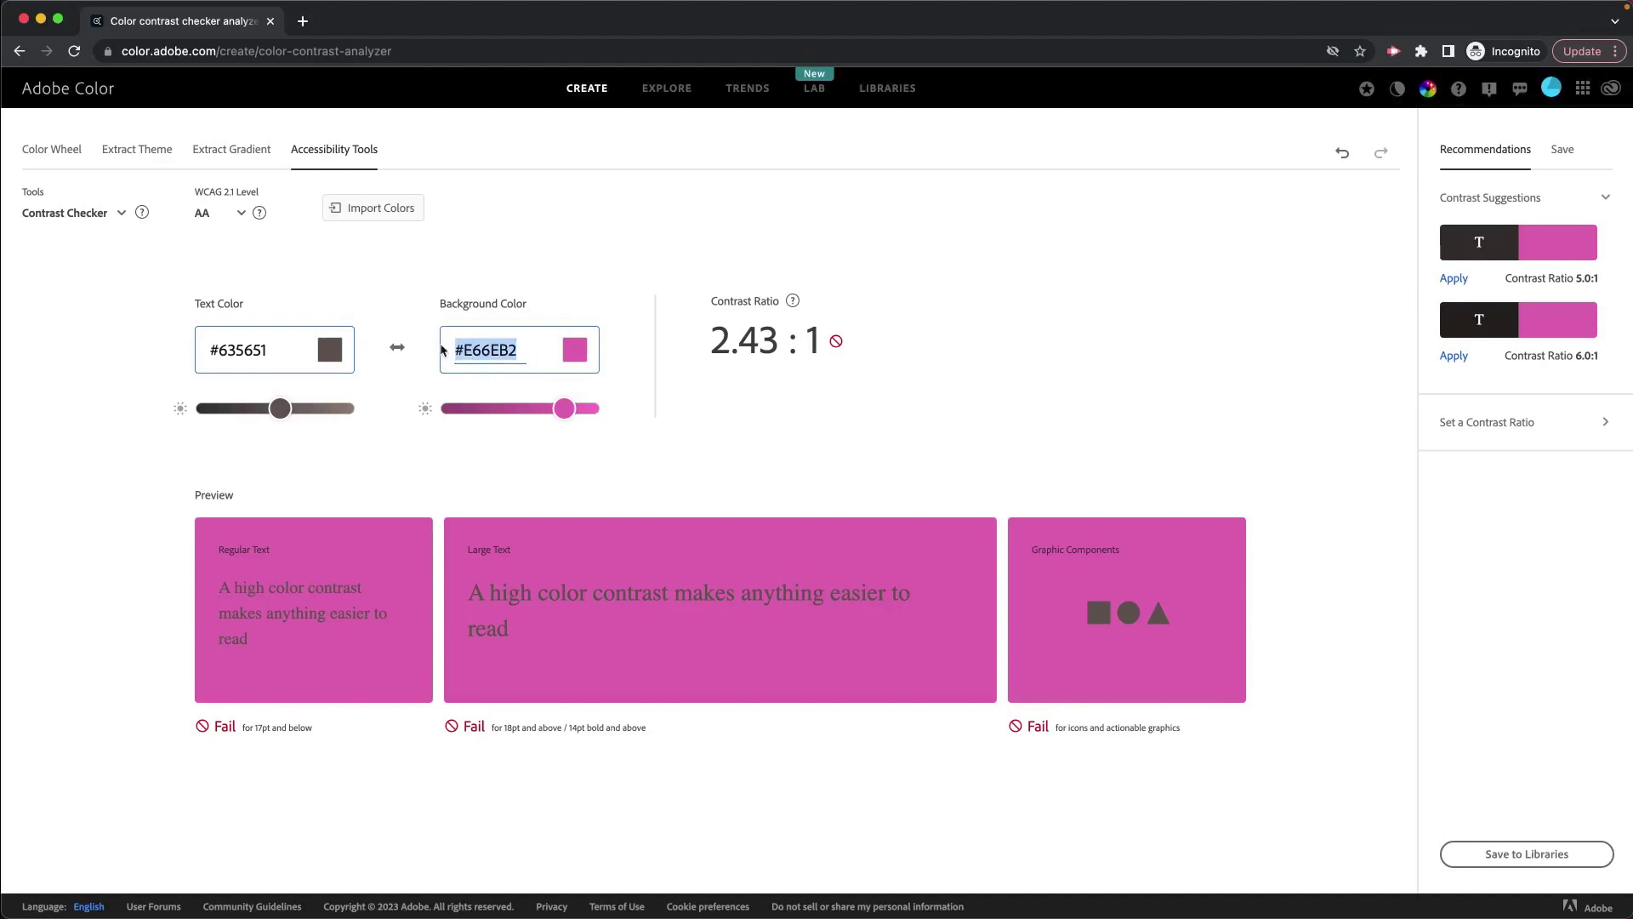
pyautogui.hotkey('ctrl', 'v')
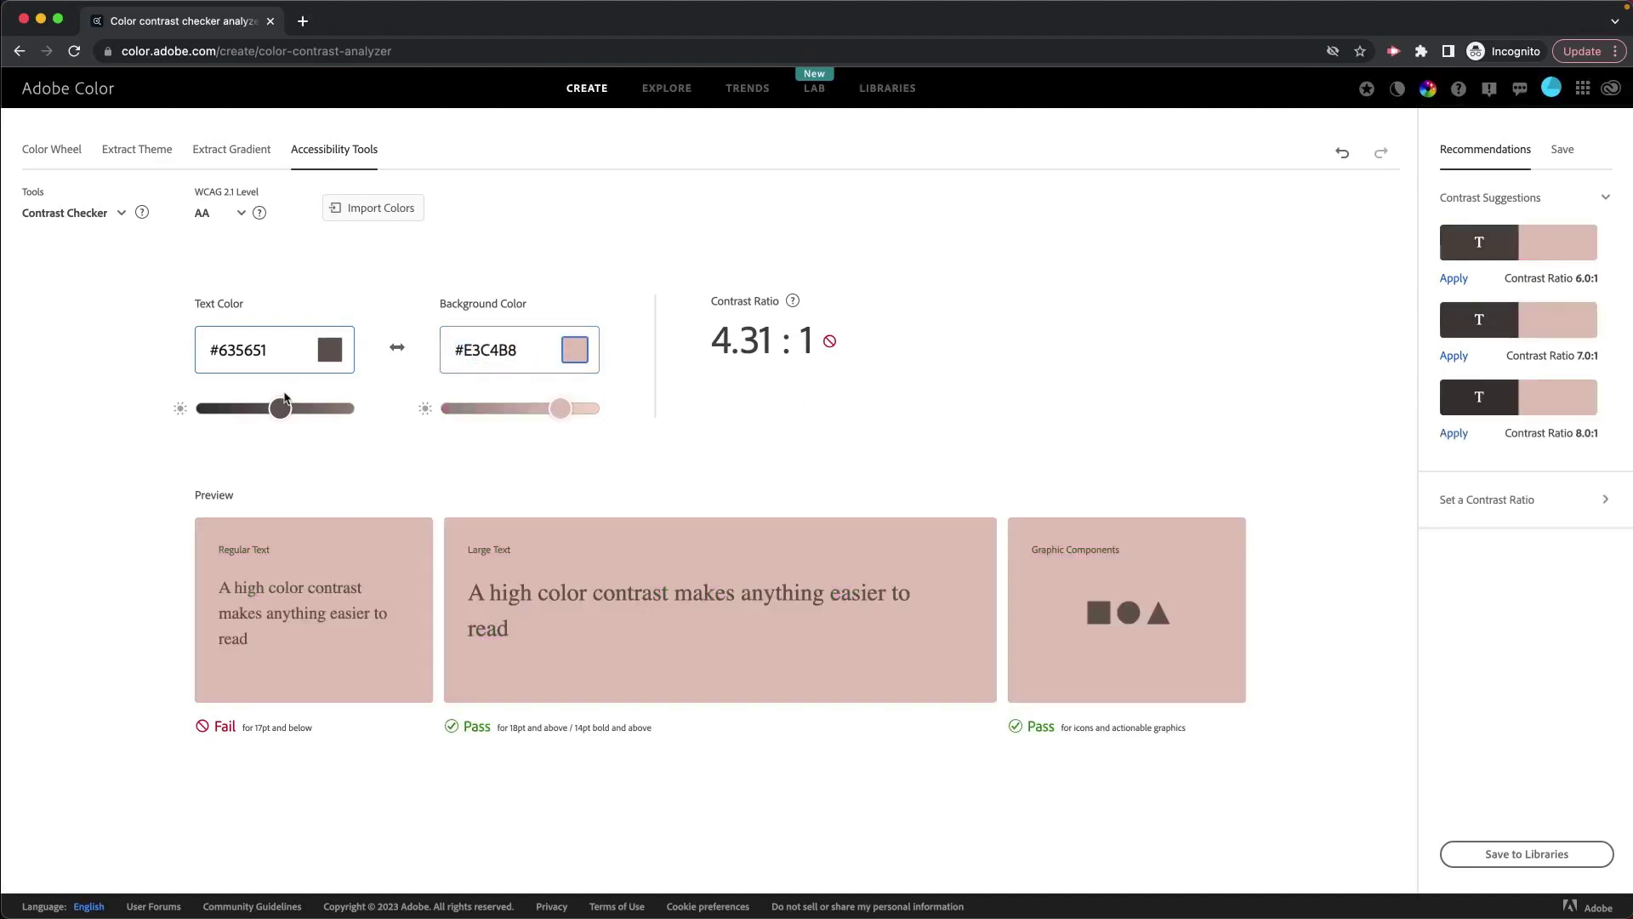
pyautogui.click(271, 347)
# Step: Check the colour pair against WCAG AAA, then switch back to AA
pyautogui.click(457, 356)
pyautogui.click(201, 215)
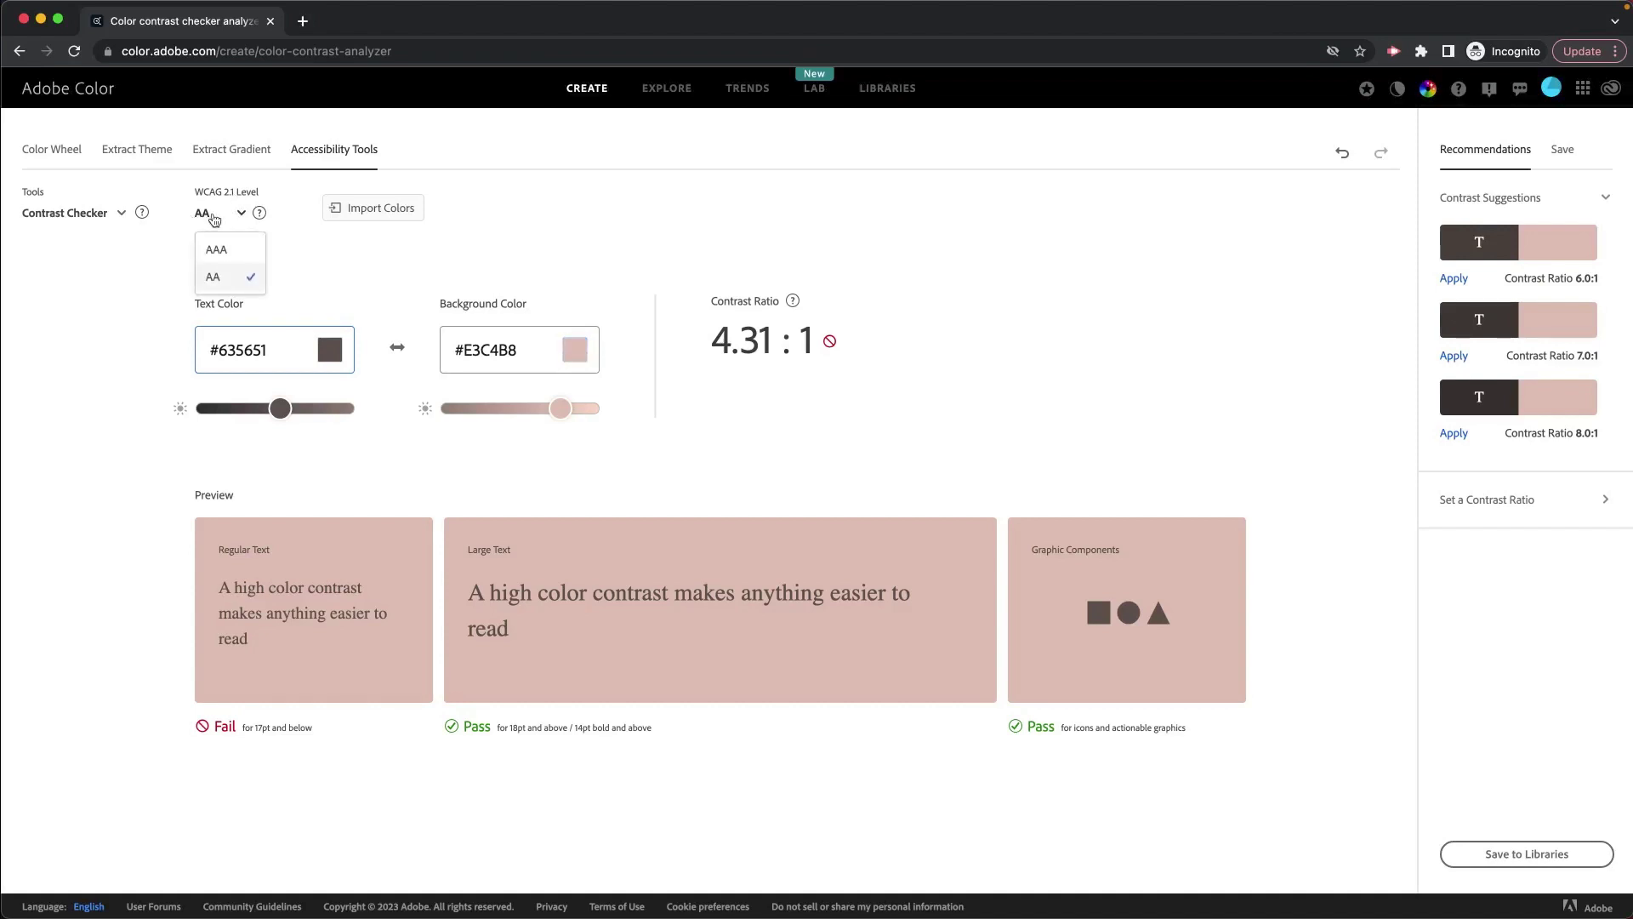
pyautogui.click(222, 251)
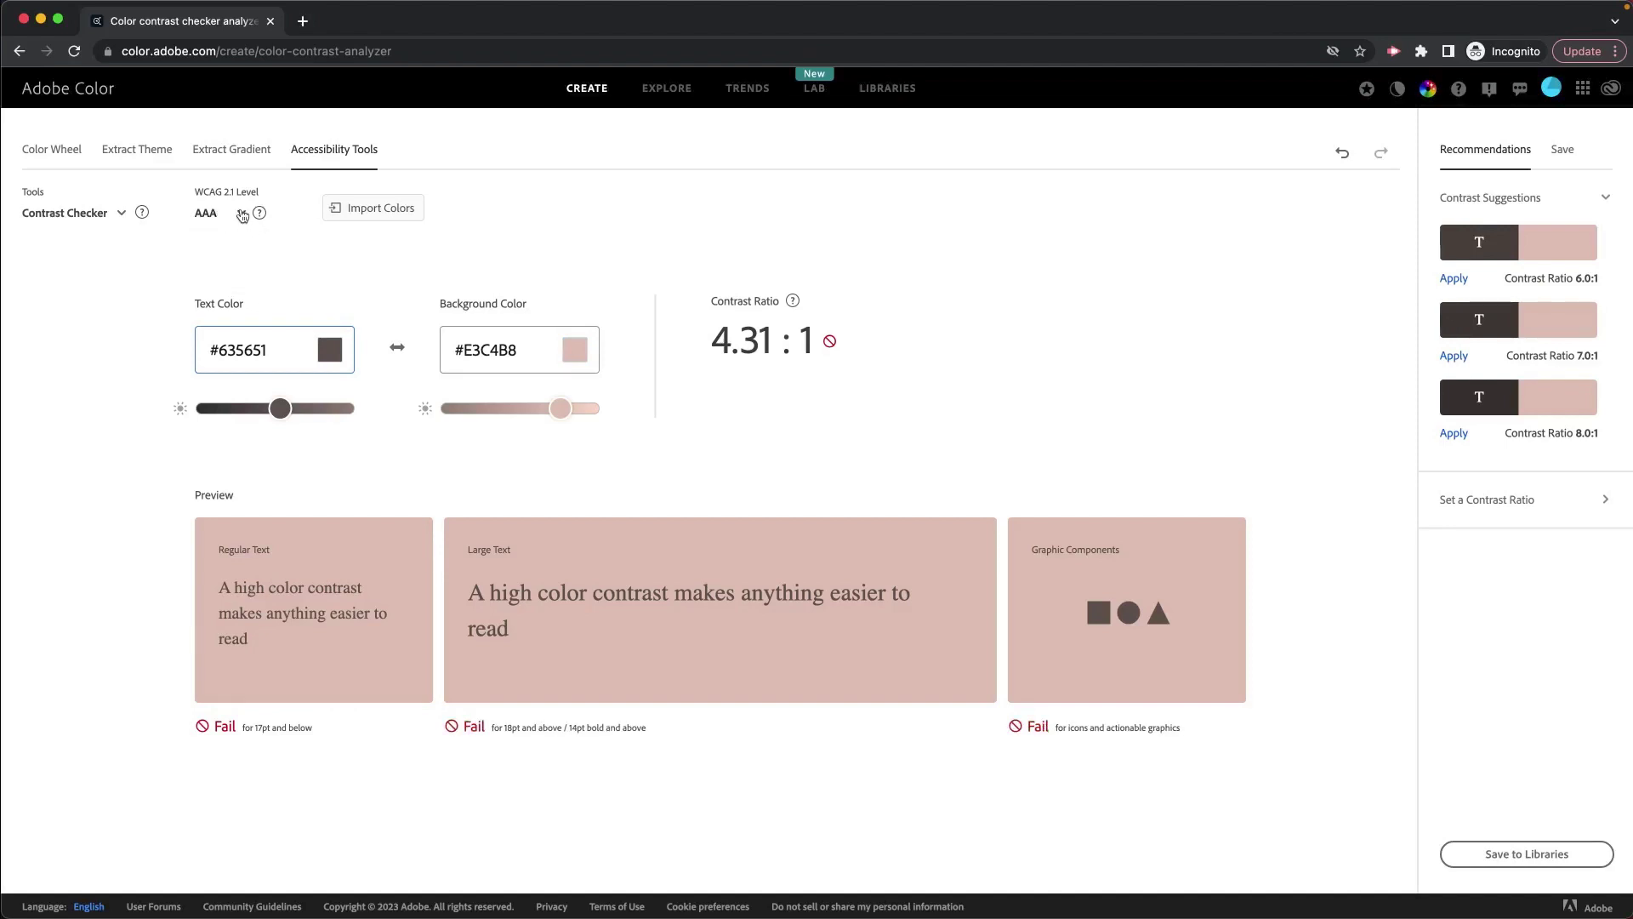
pyautogui.click(241, 215)
pyautogui.click(228, 275)
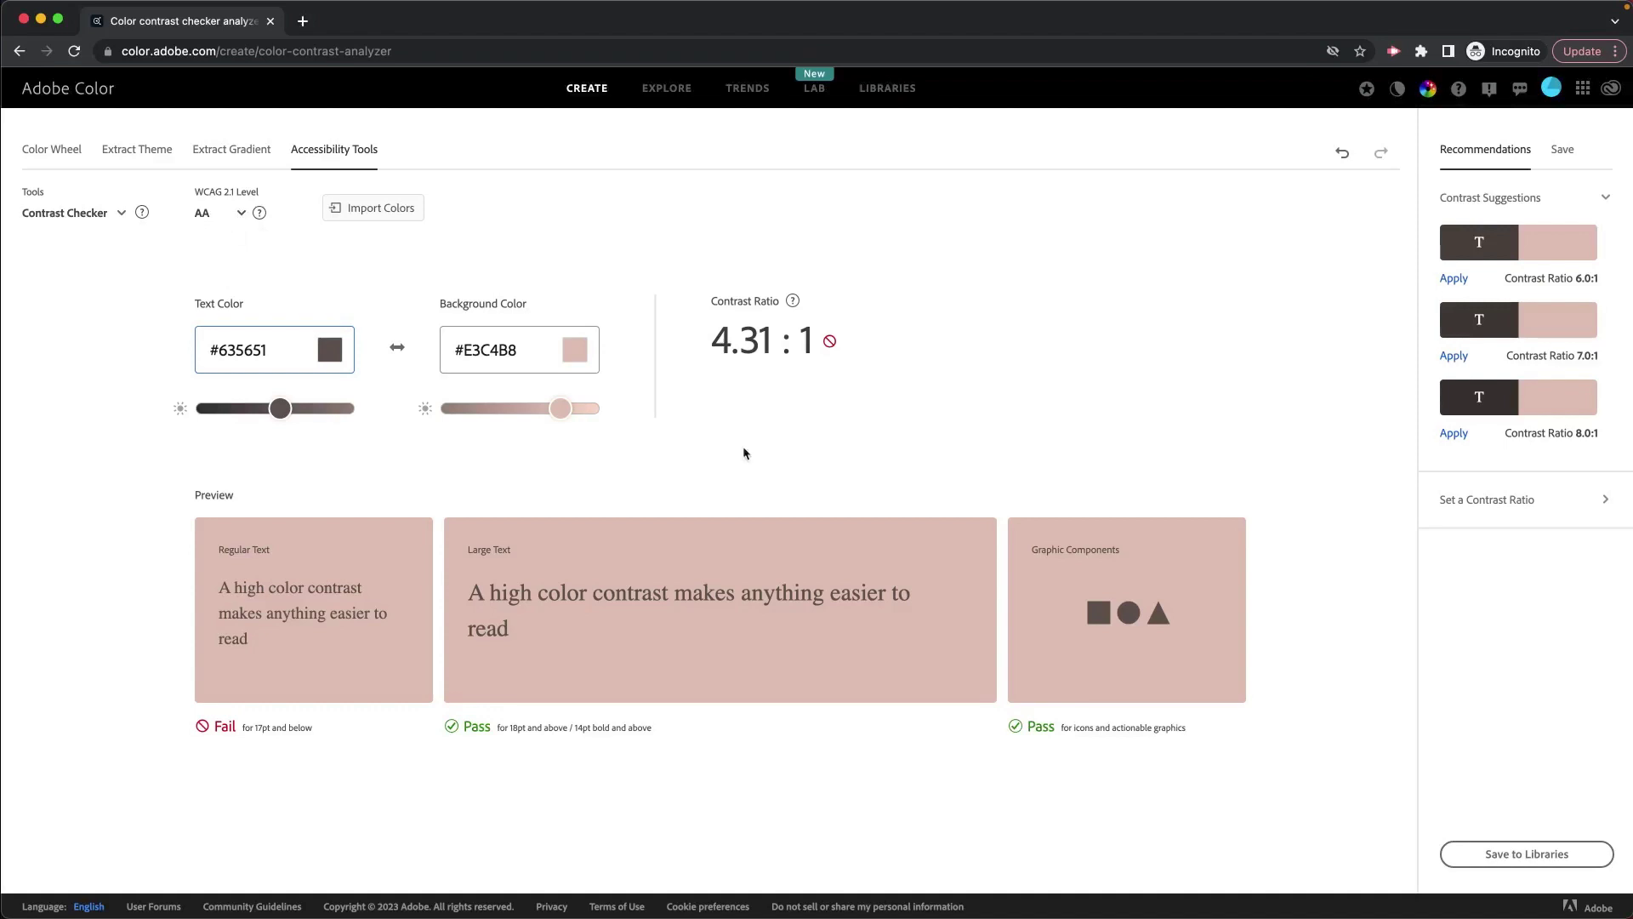
# Step: Lighten the background to #EBCBBE so the ratio reaches 4.64:1 and passes AA
pyautogui.moveTo(729, 343); pyautogui.dragTo(675, 327)
pyautogui.click(727, 364)
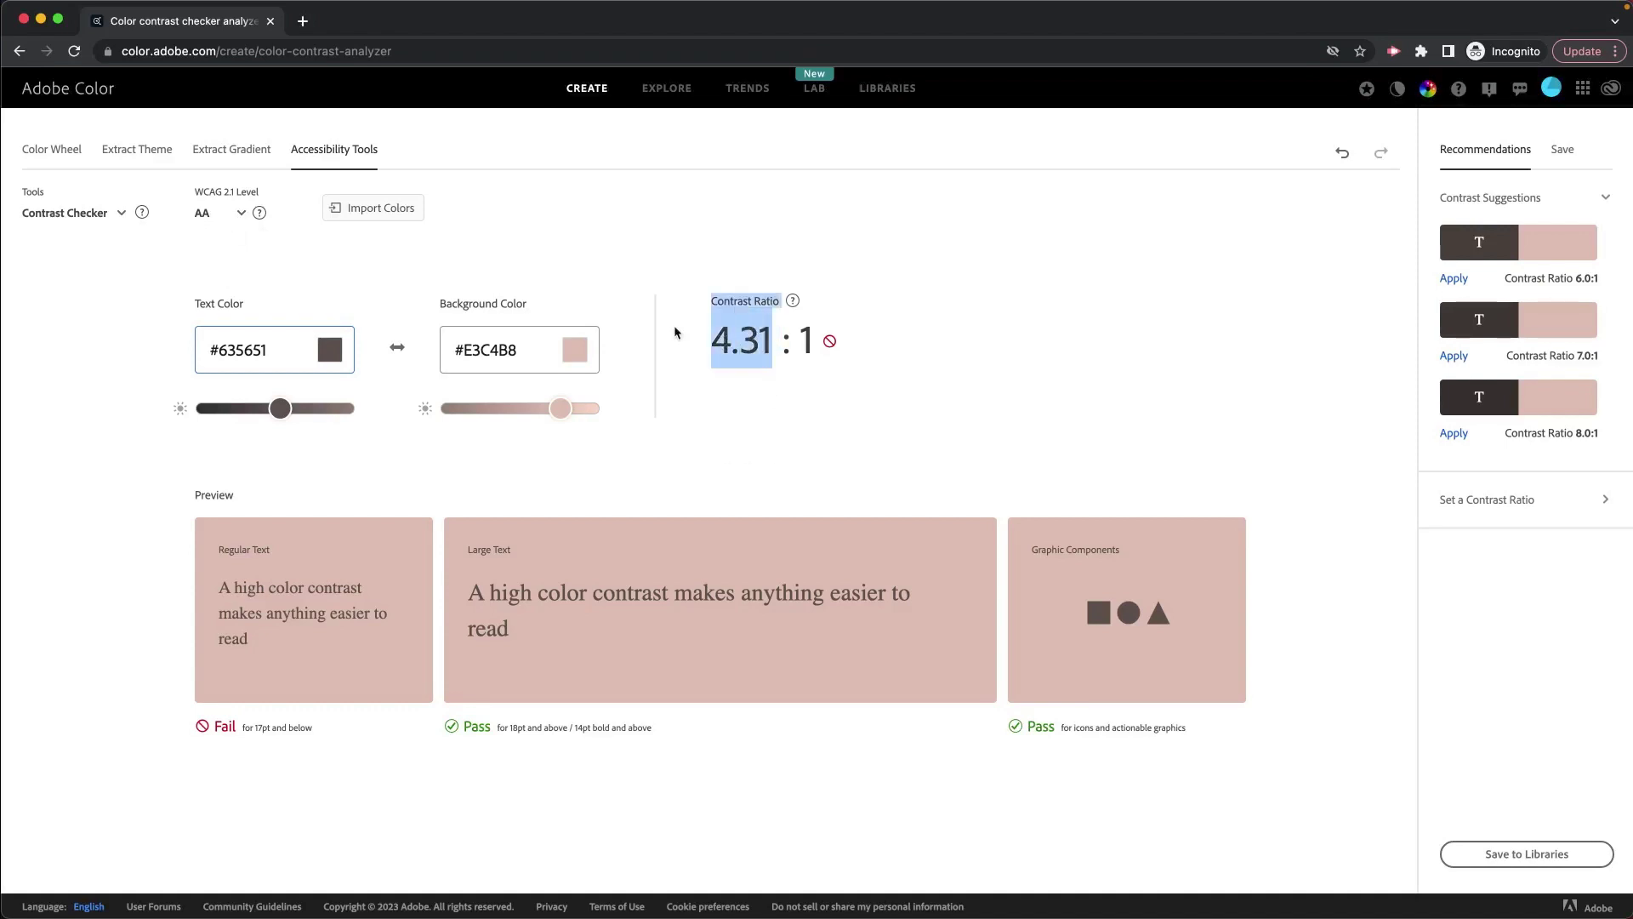
pyautogui.click(731, 379)
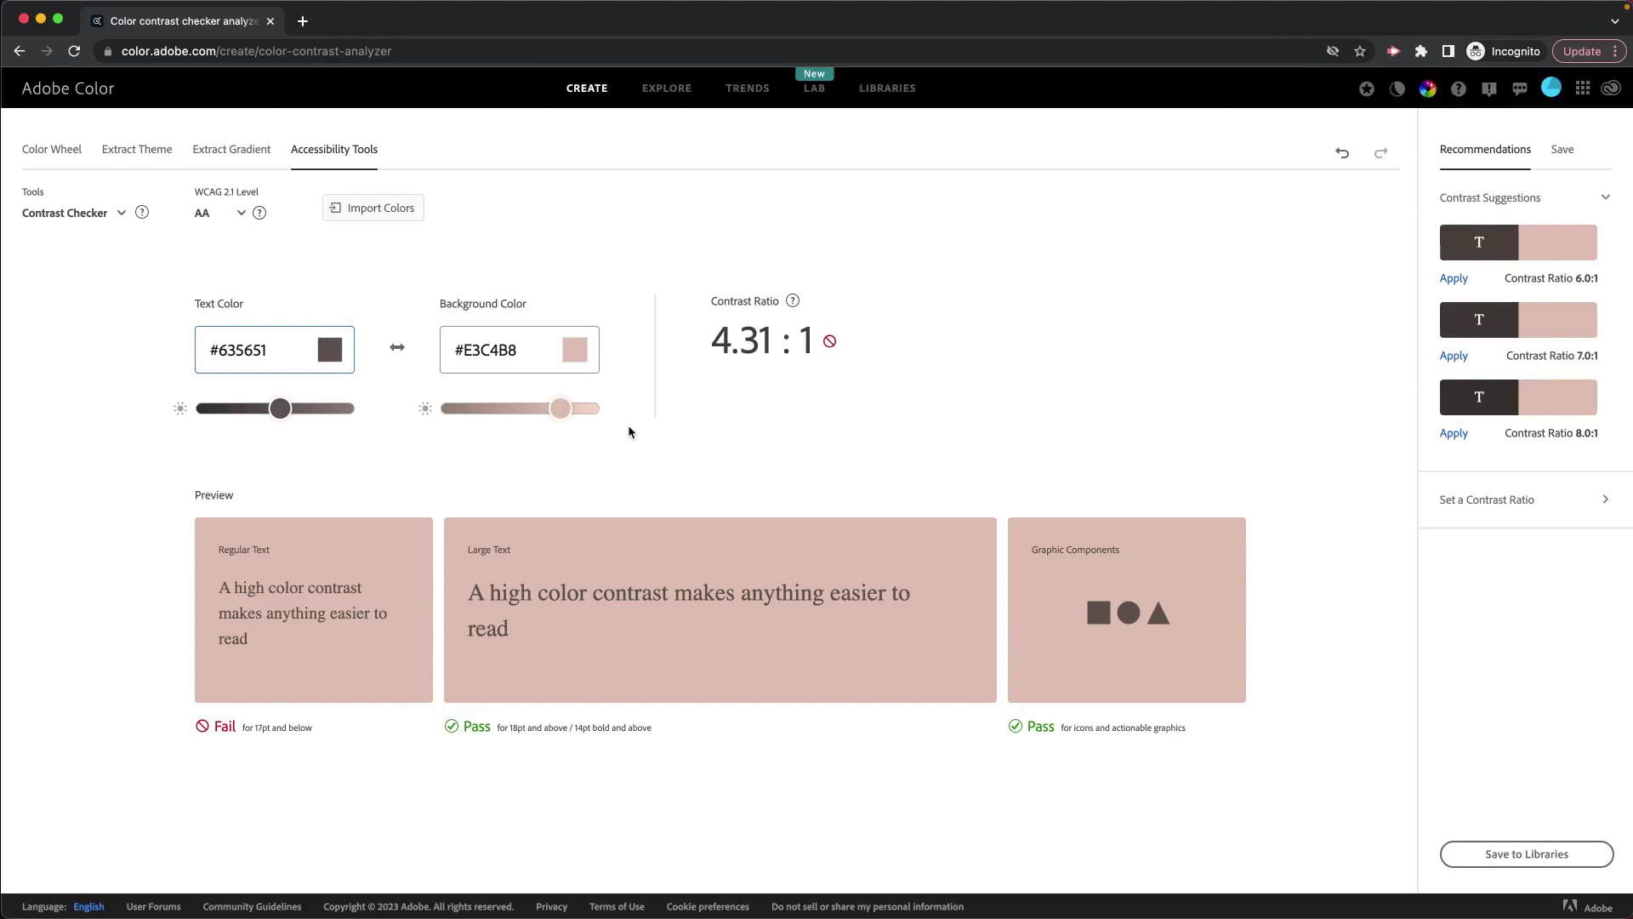
pyautogui.moveTo(560, 409); pyautogui.dragTo(568, 409)
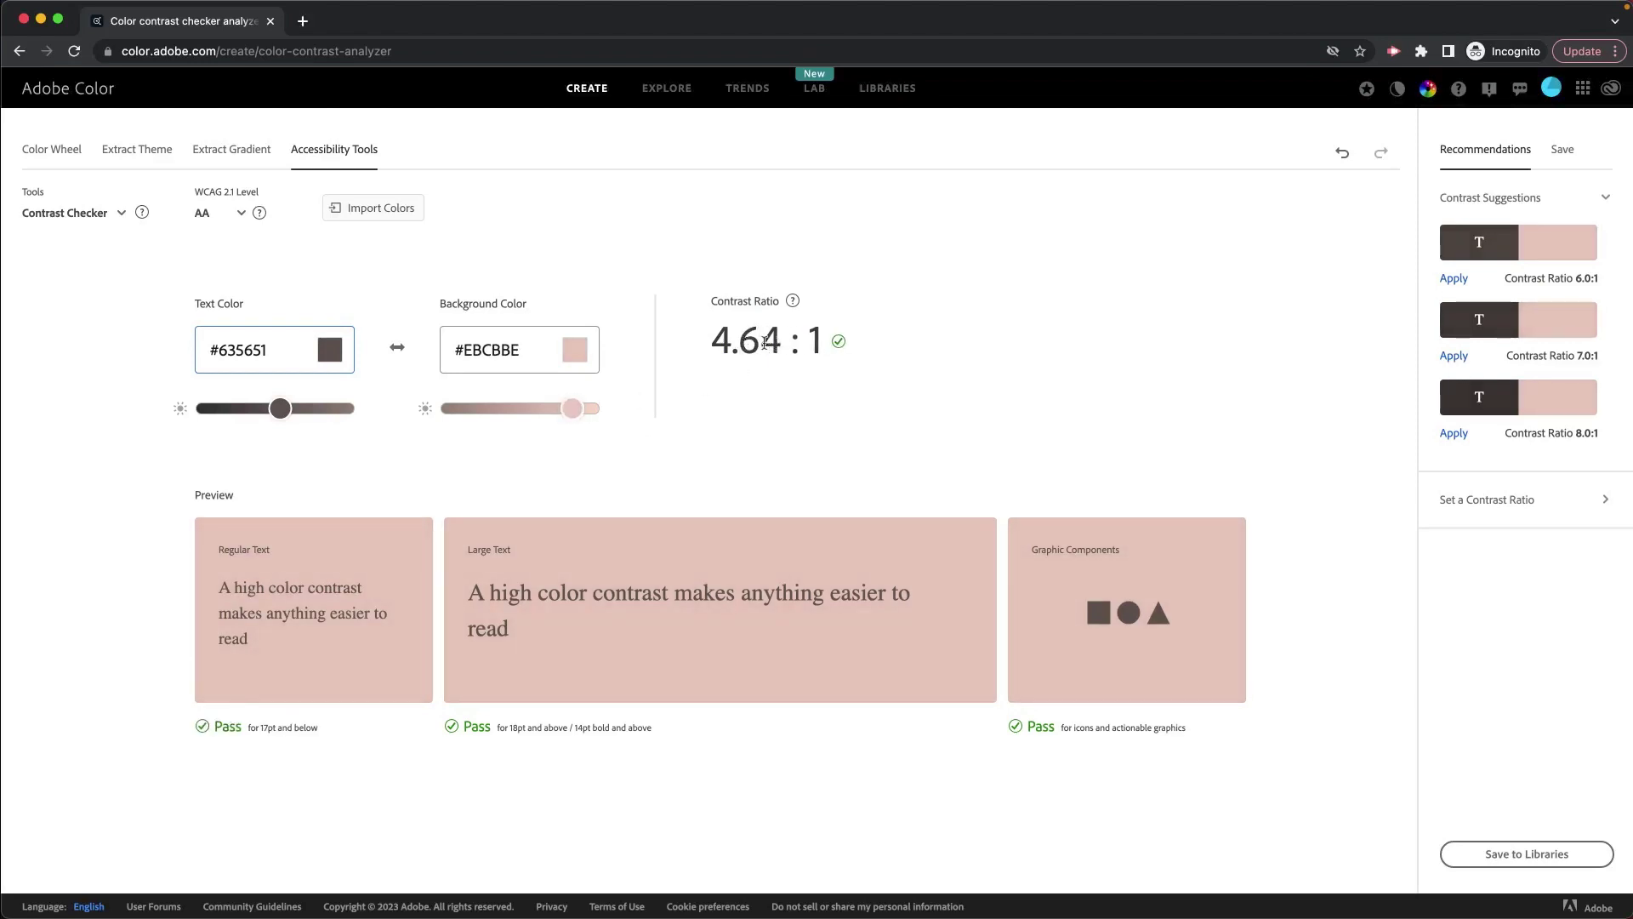
pyautogui.moveTo(781, 342); pyautogui.dragTo(701, 345)
pyautogui.click(792, 339)
# Step: Apply the 6:1 and then the 8:1 suggestions, darkening the text to #3C3431
pyautogui.click(1455, 279)
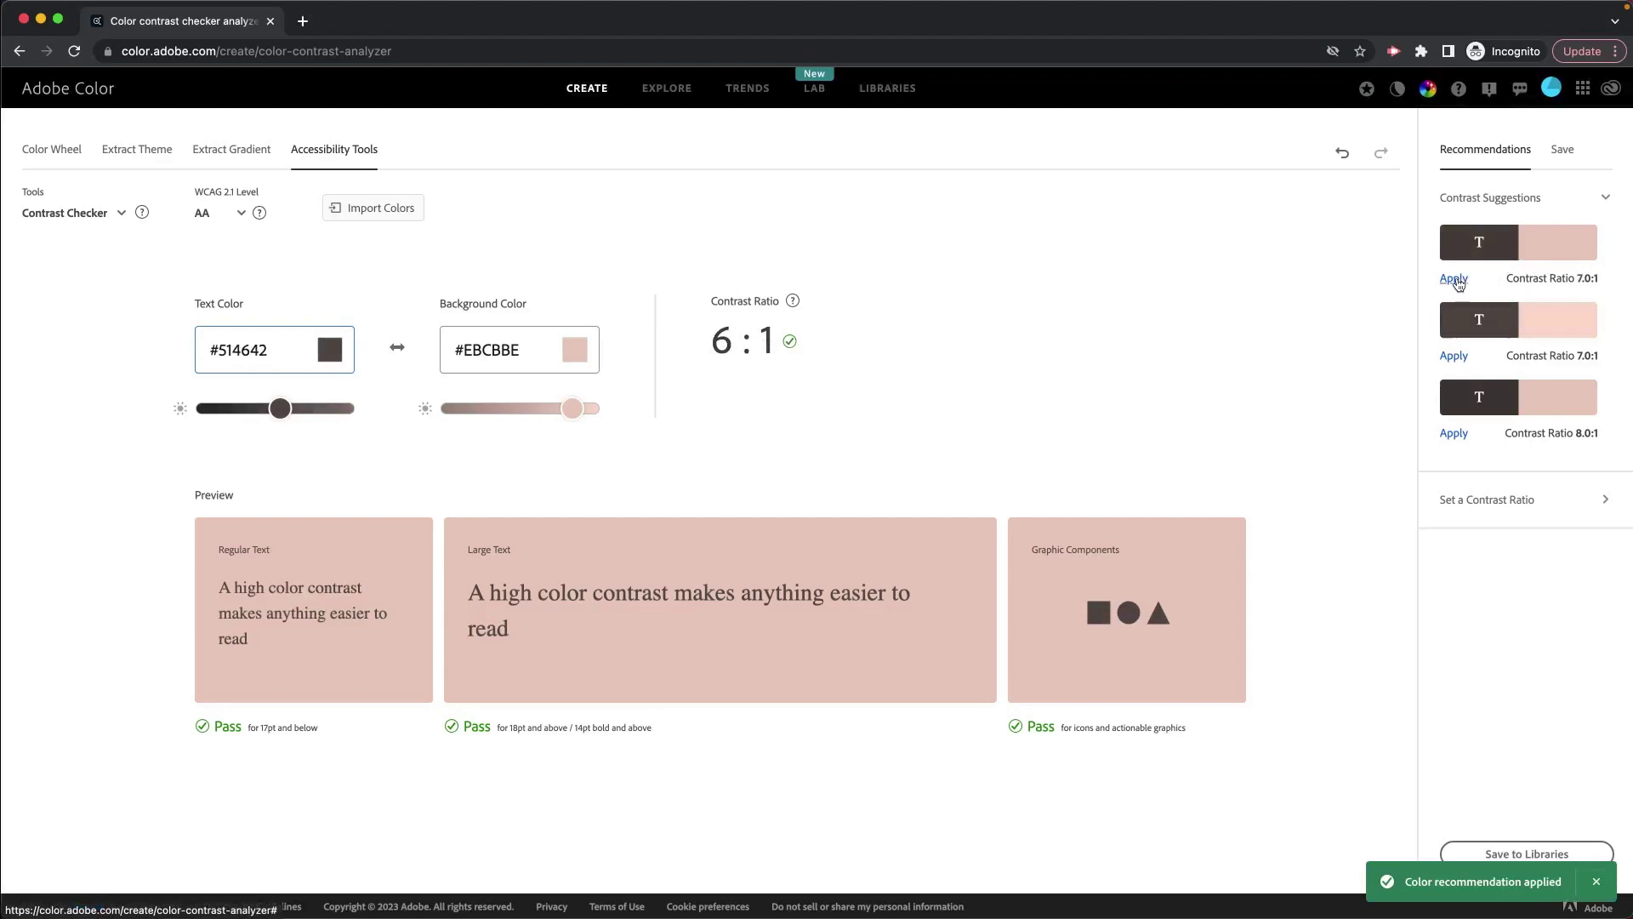
pyautogui.click(1456, 435)
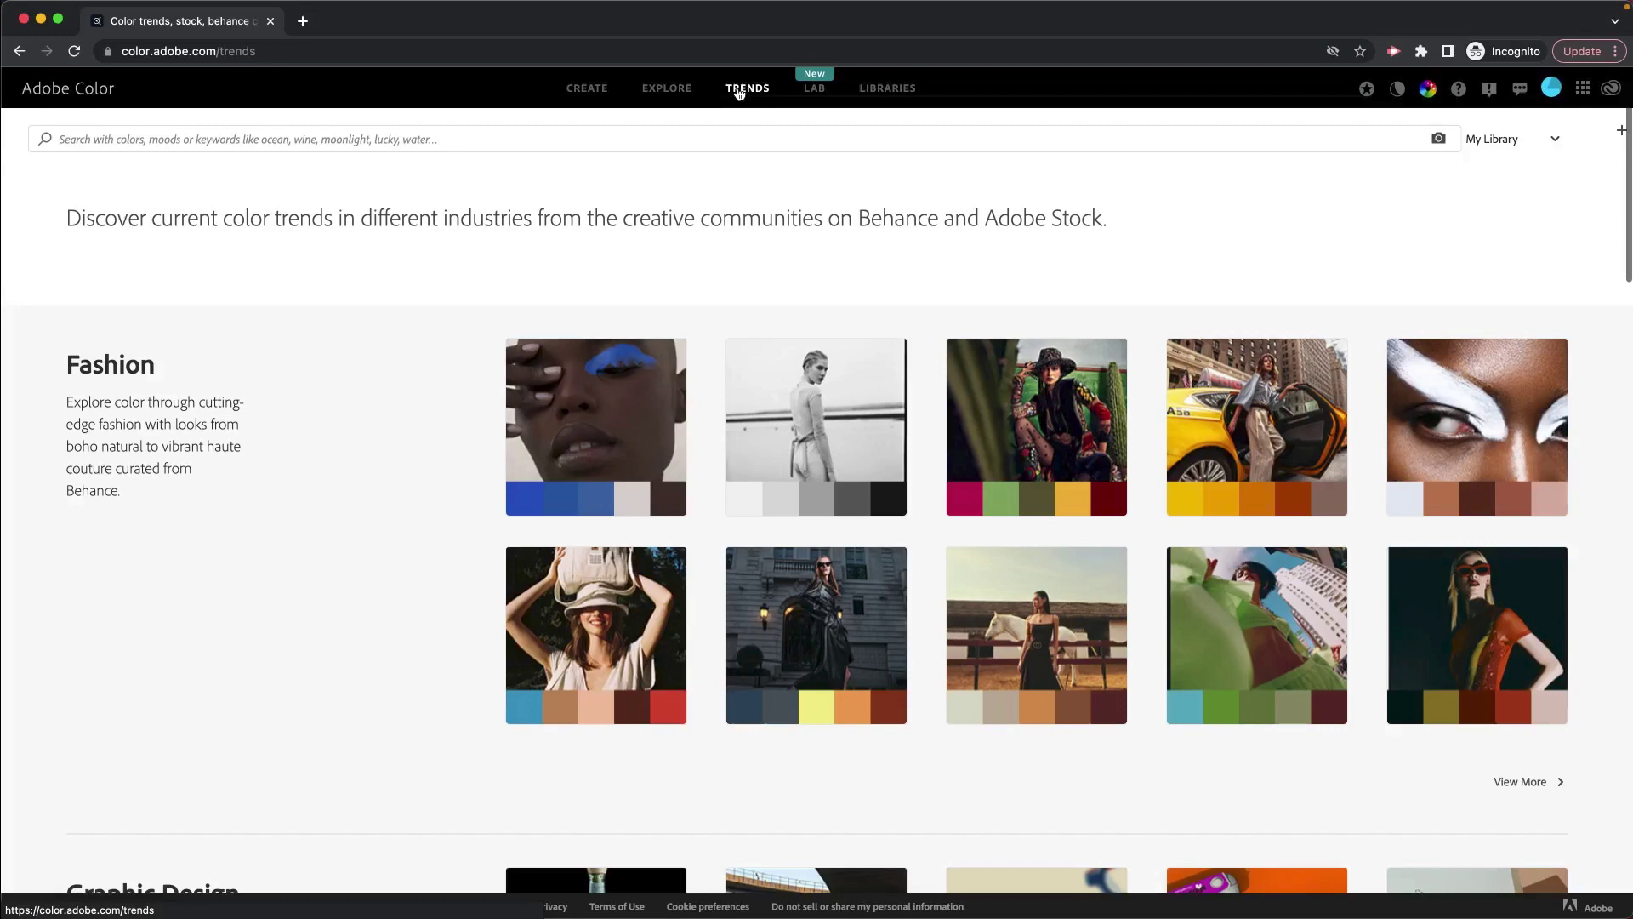
# Step: Scroll to the UI/UX trends, show all of its palettes, and browse down the grid
pyautogui.scroll(-9, 260, 343)
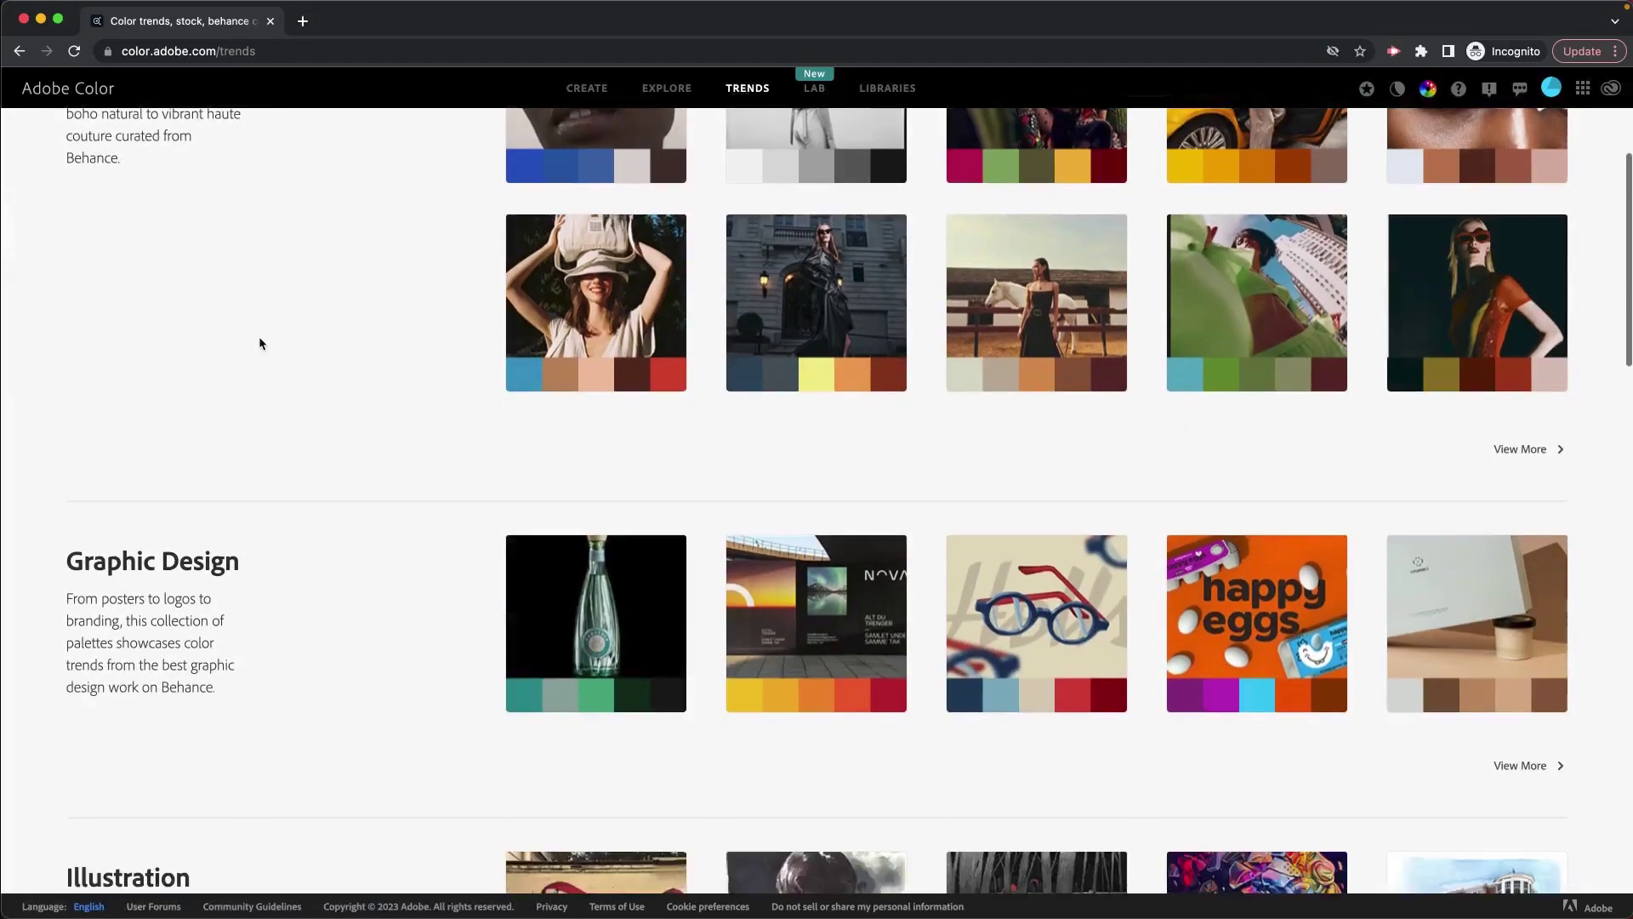
pyautogui.scroll(-5, 406, 483)
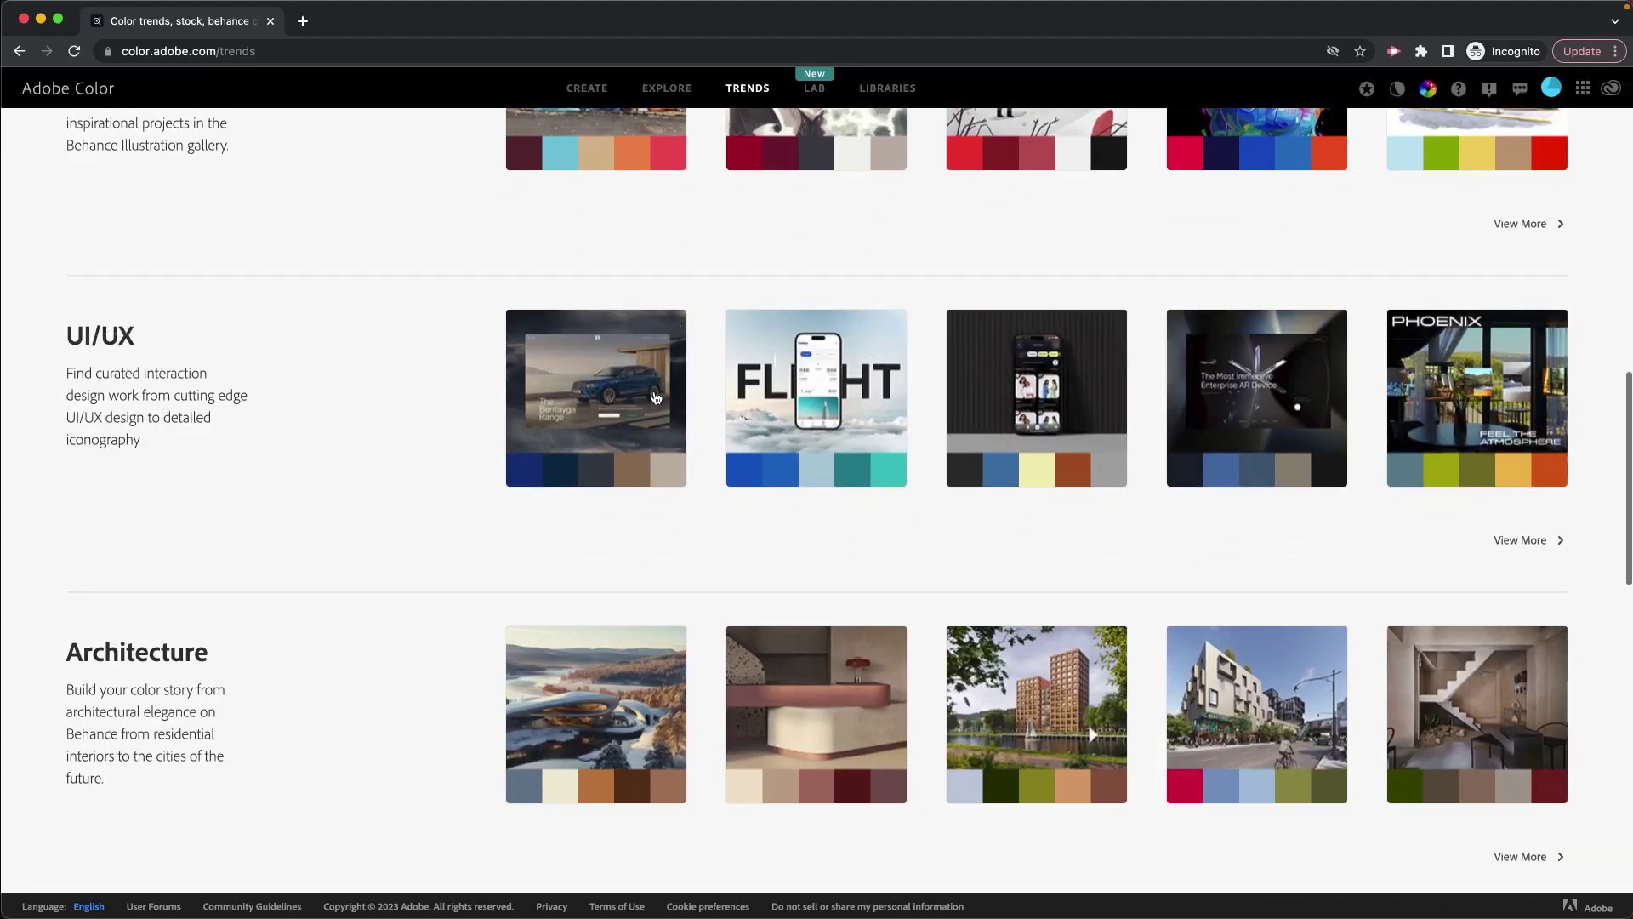
pyautogui.moveTo(1459, 431)
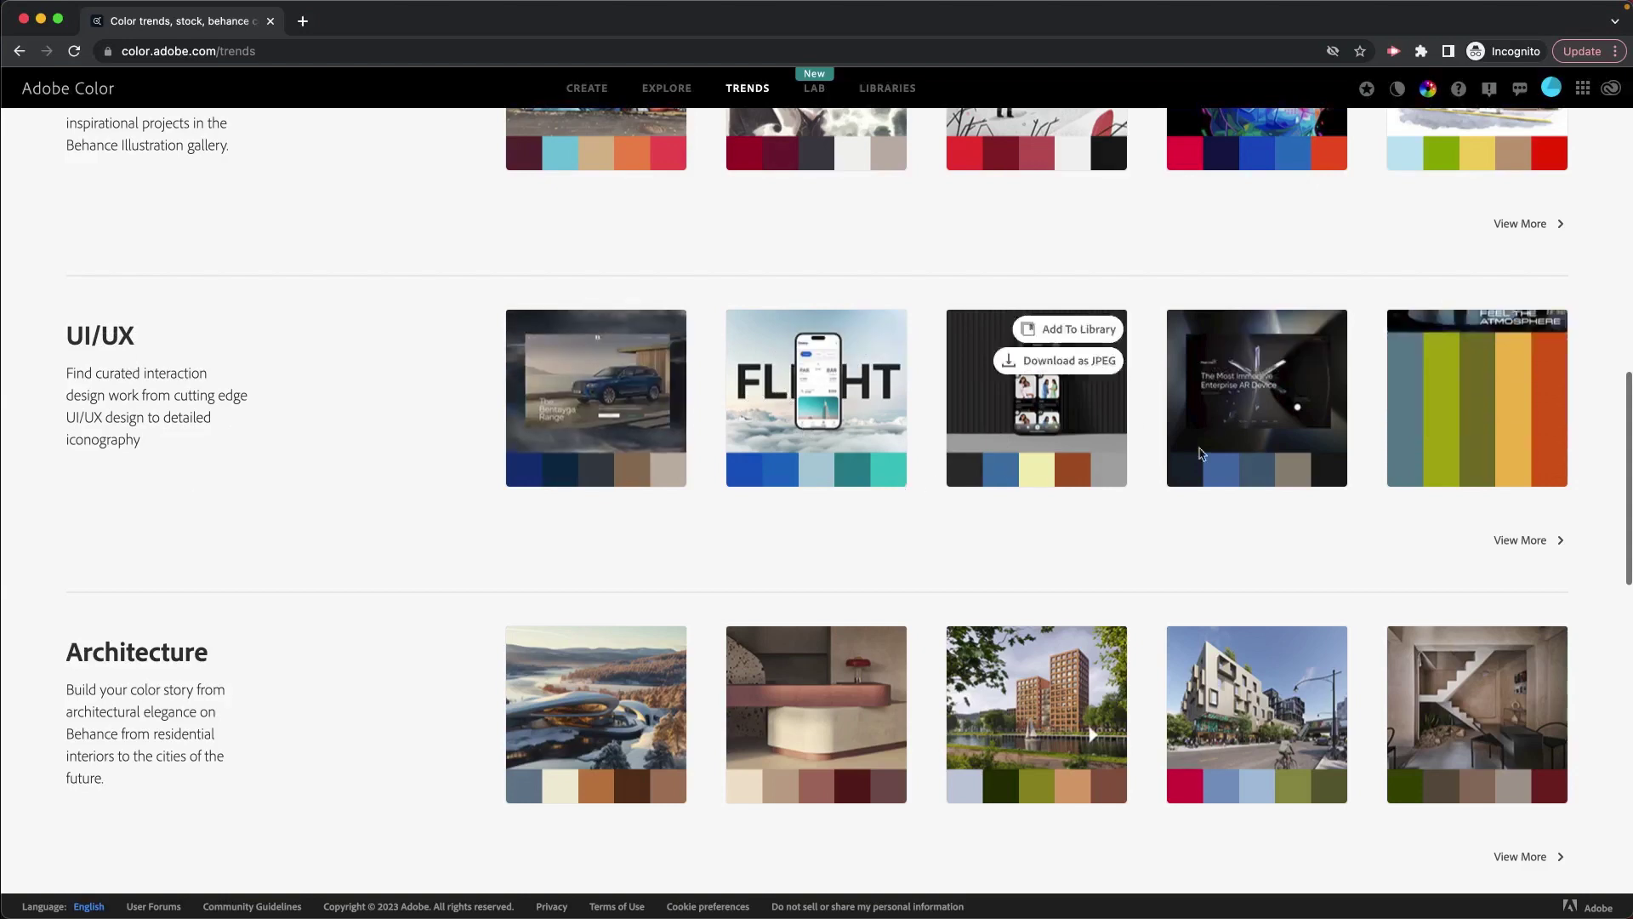
pyautogui.click(1522, 540)
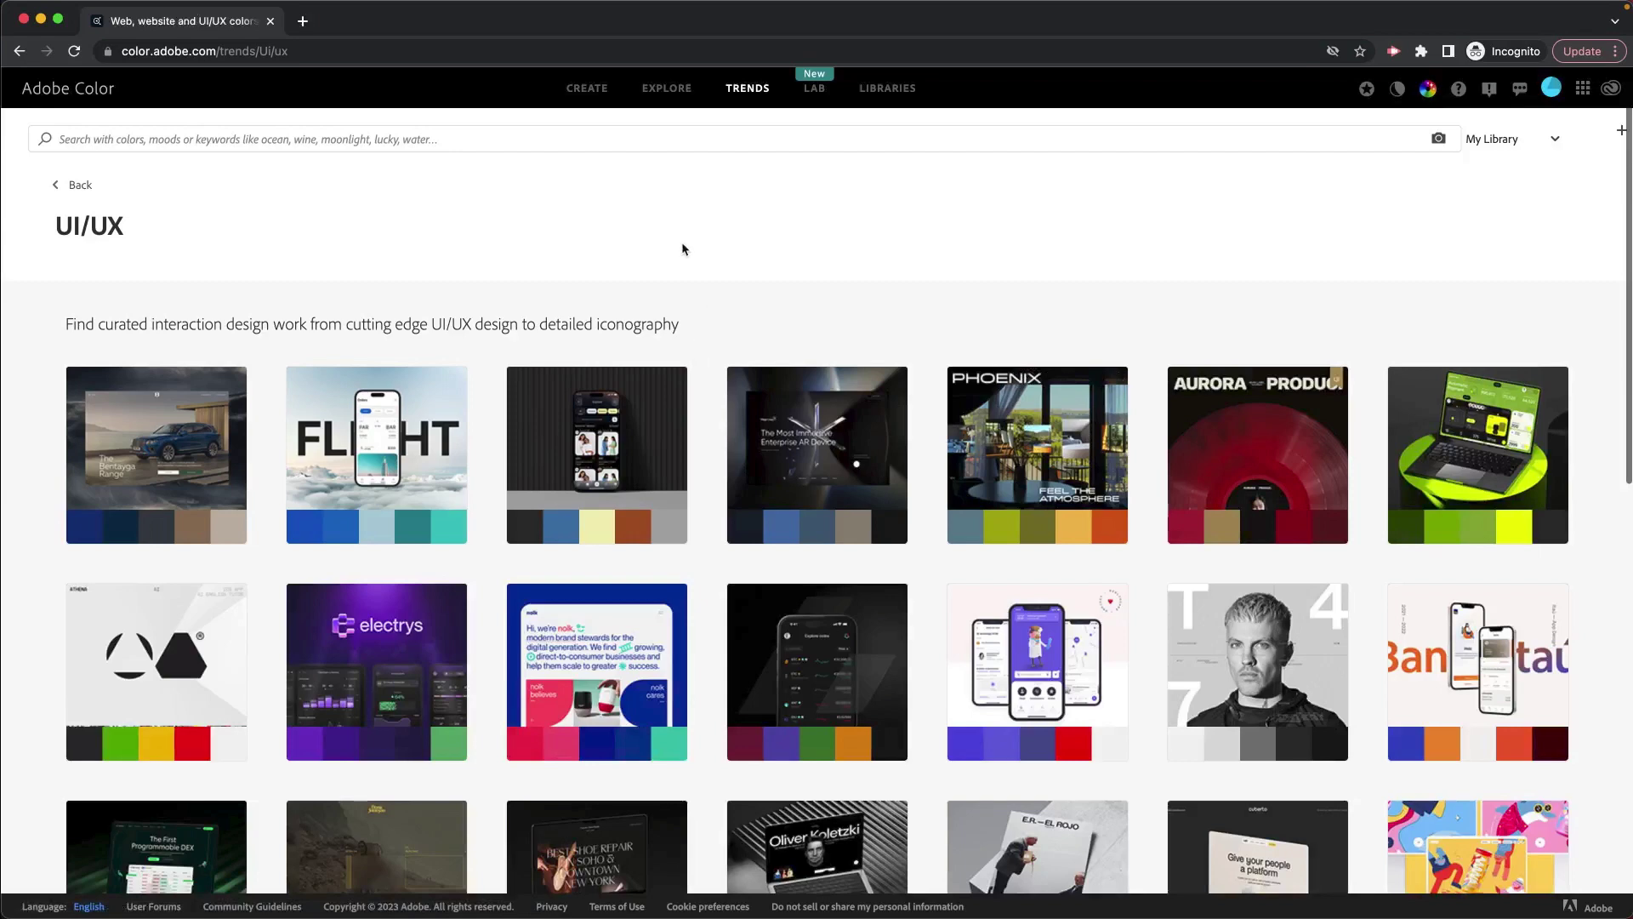
pyautogui.scroll(-5, 683, 249)
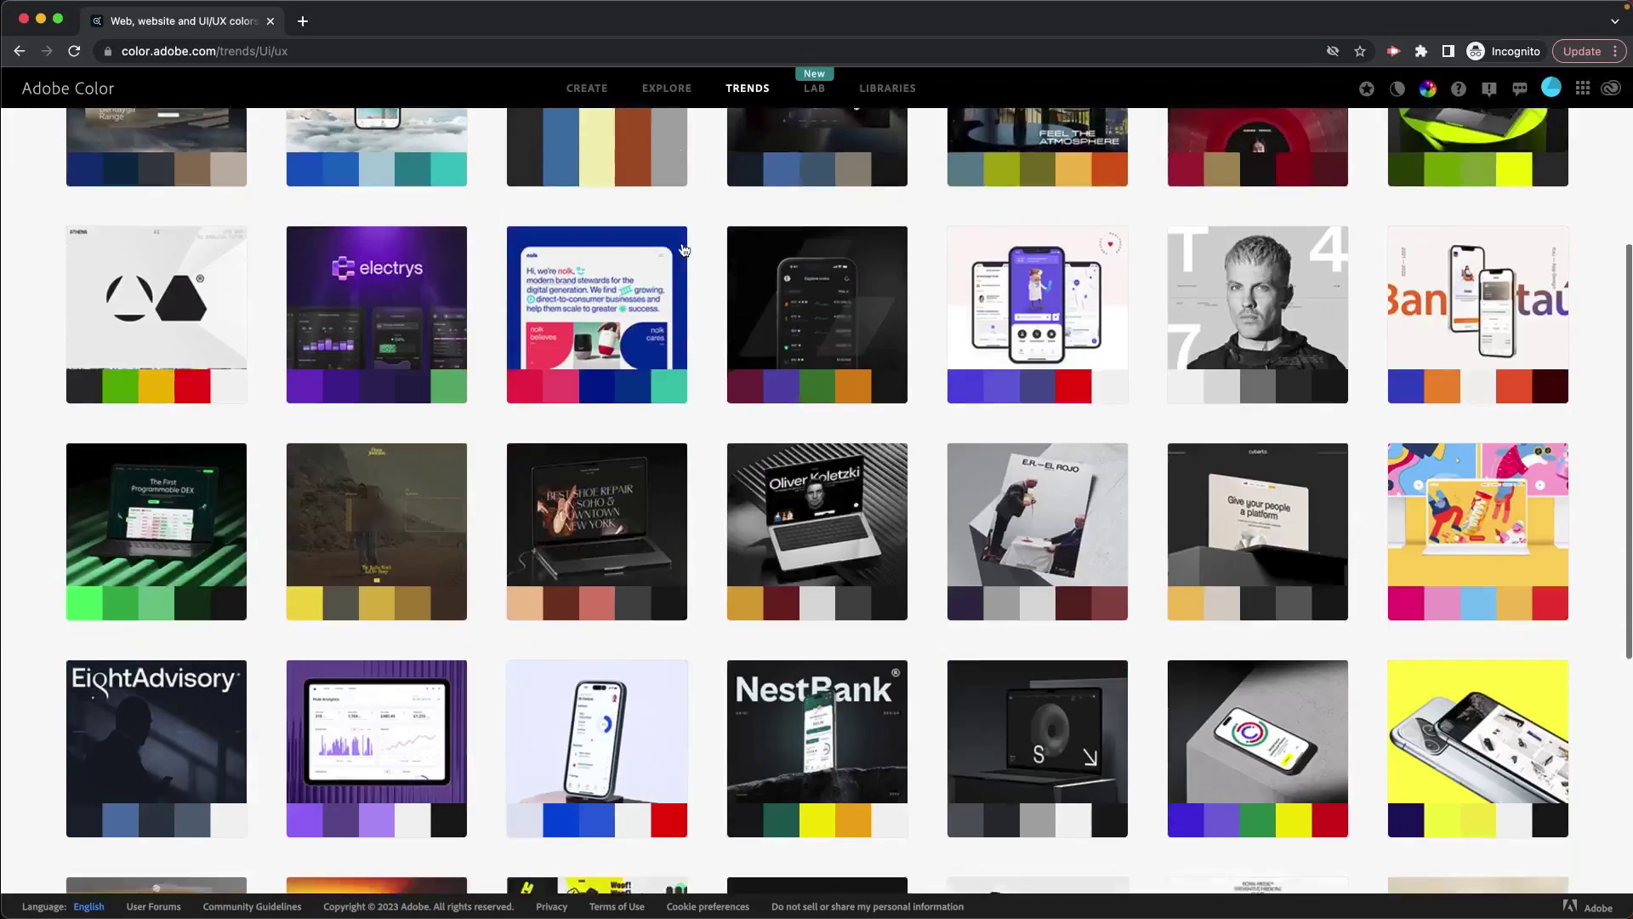
pyautogui.scroll(-6, 684, 249)
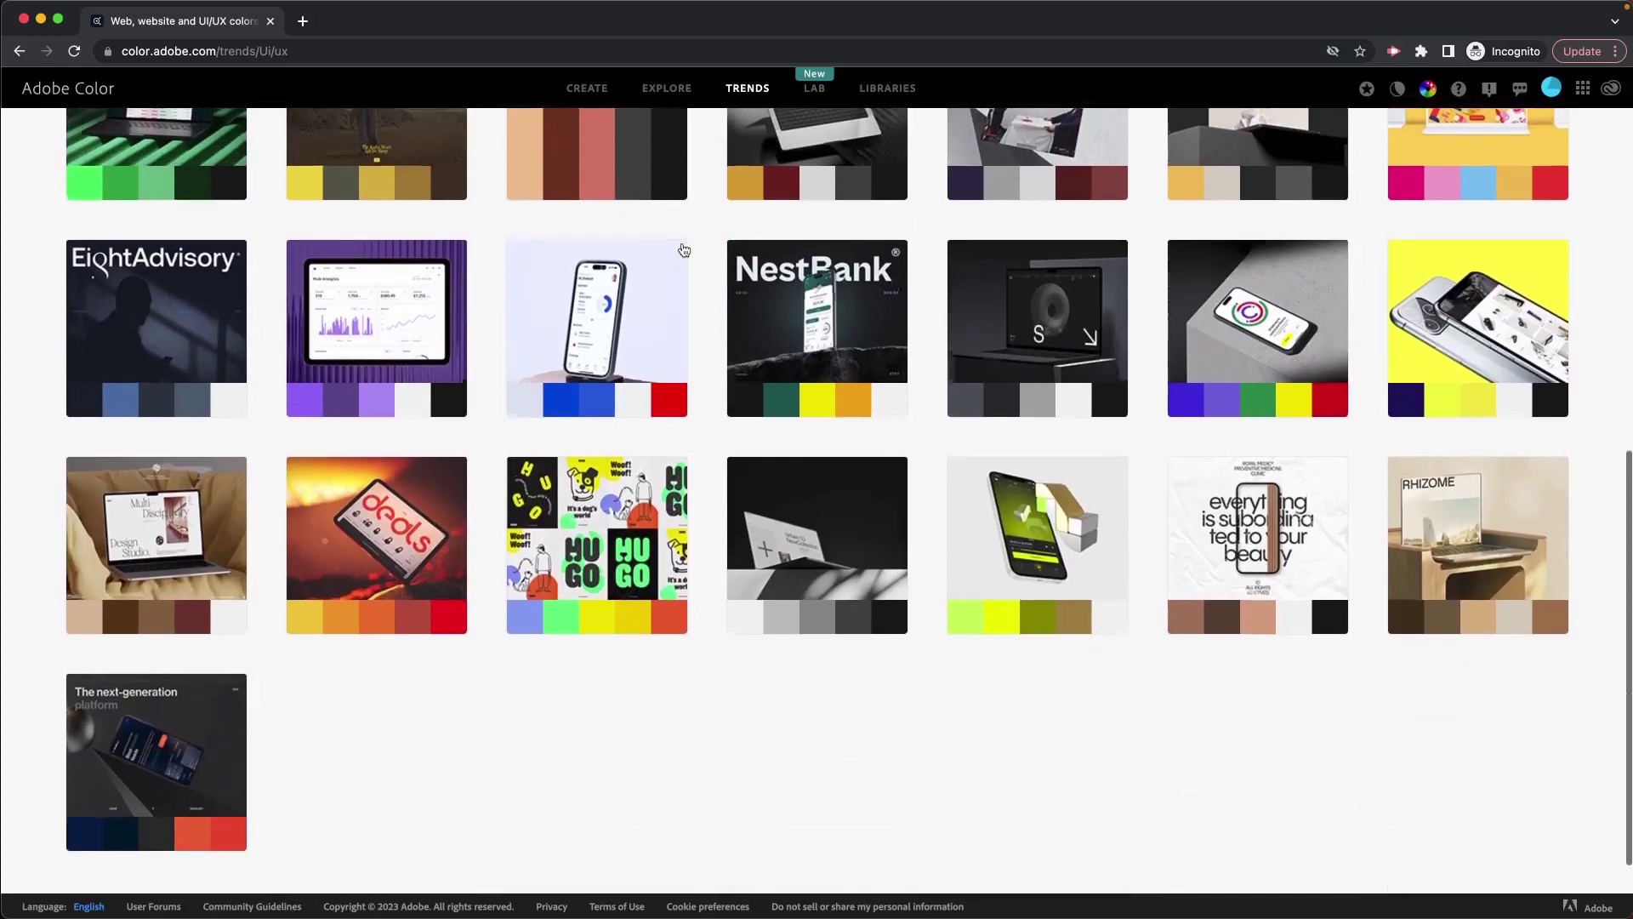
pyautogui.scroll(-2, 683, 248)
pyautogui.moveTo(1275, 438)
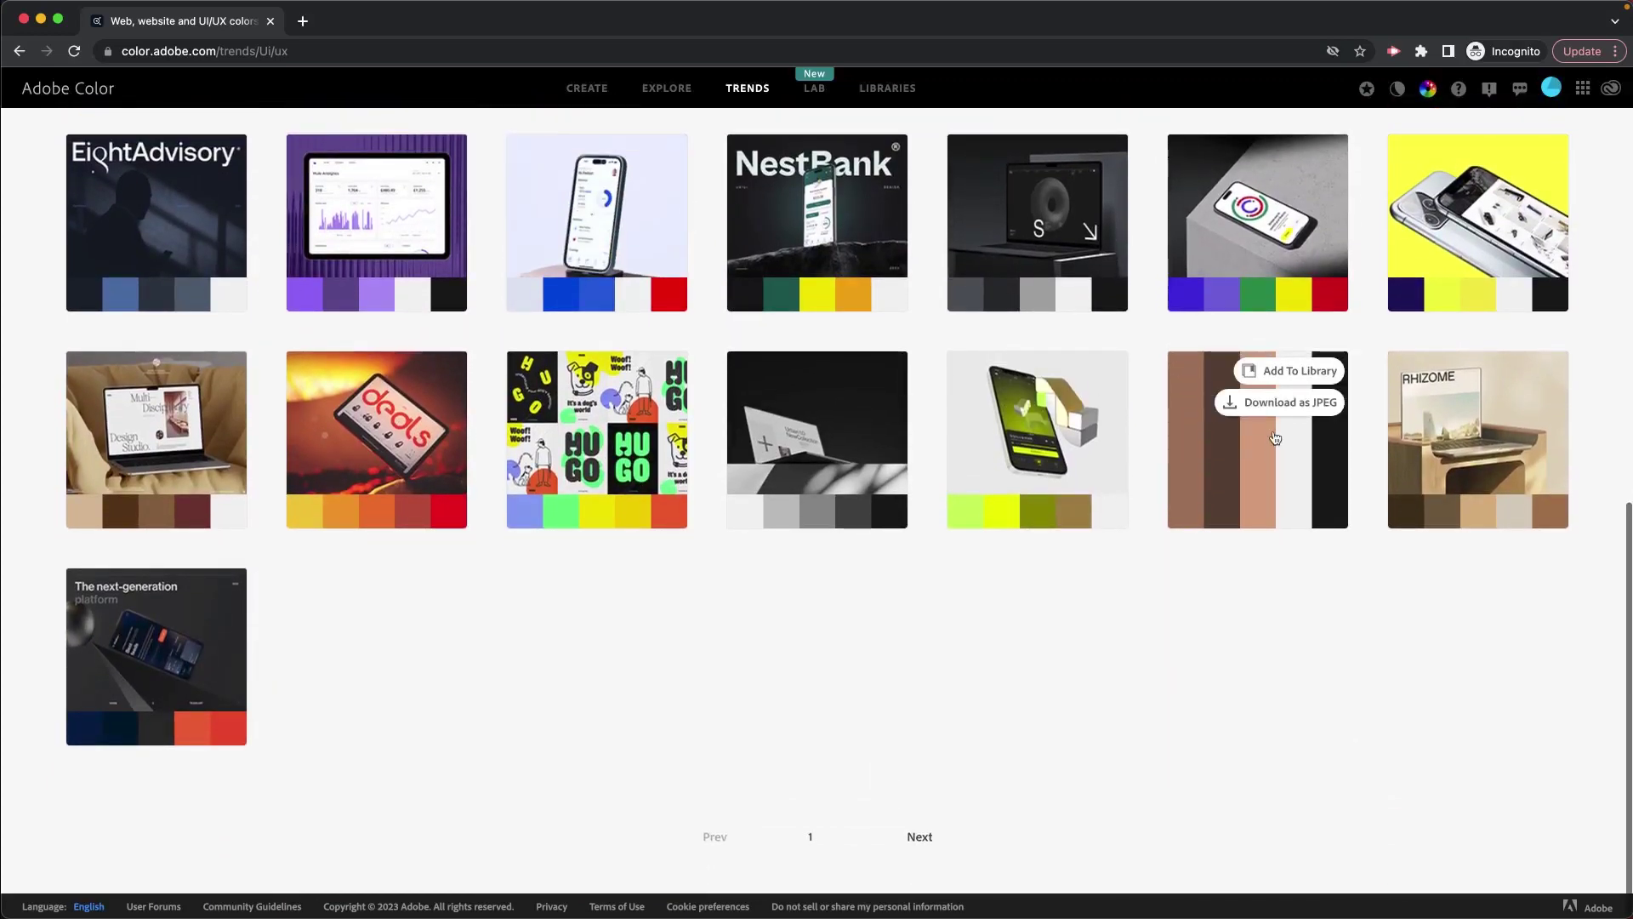
# Step: Load the Royal Medic brown trend palette (#A6785D, #594032, #D9A384) onto the colour wheel
pyautogui.click(1242, 451)
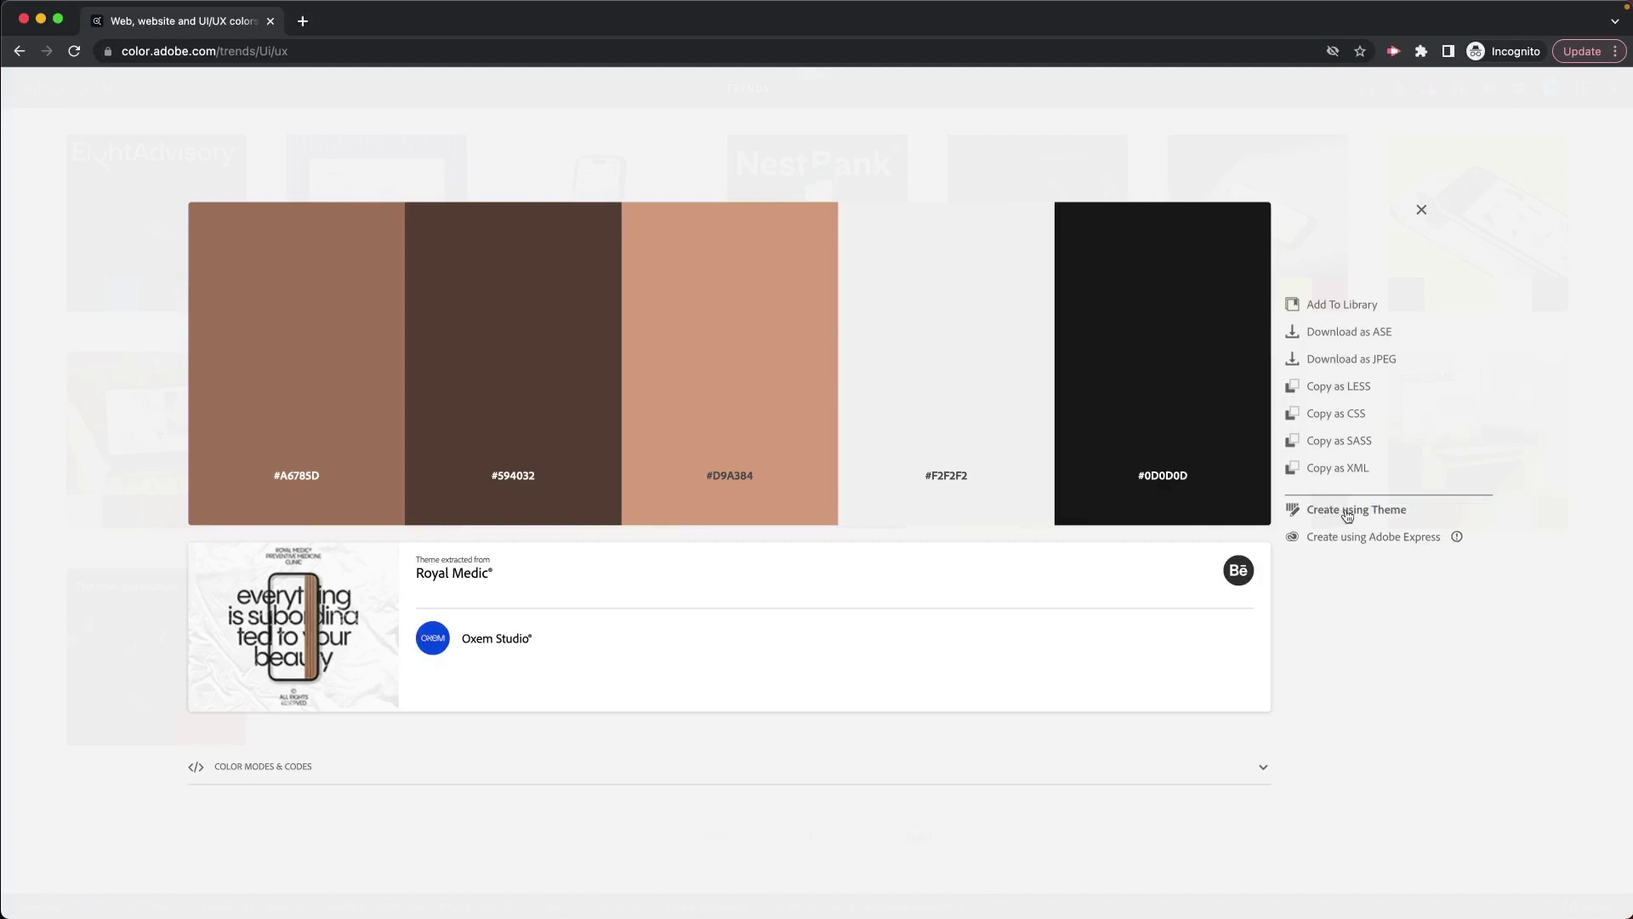
pyautogui.click(1347, 517)
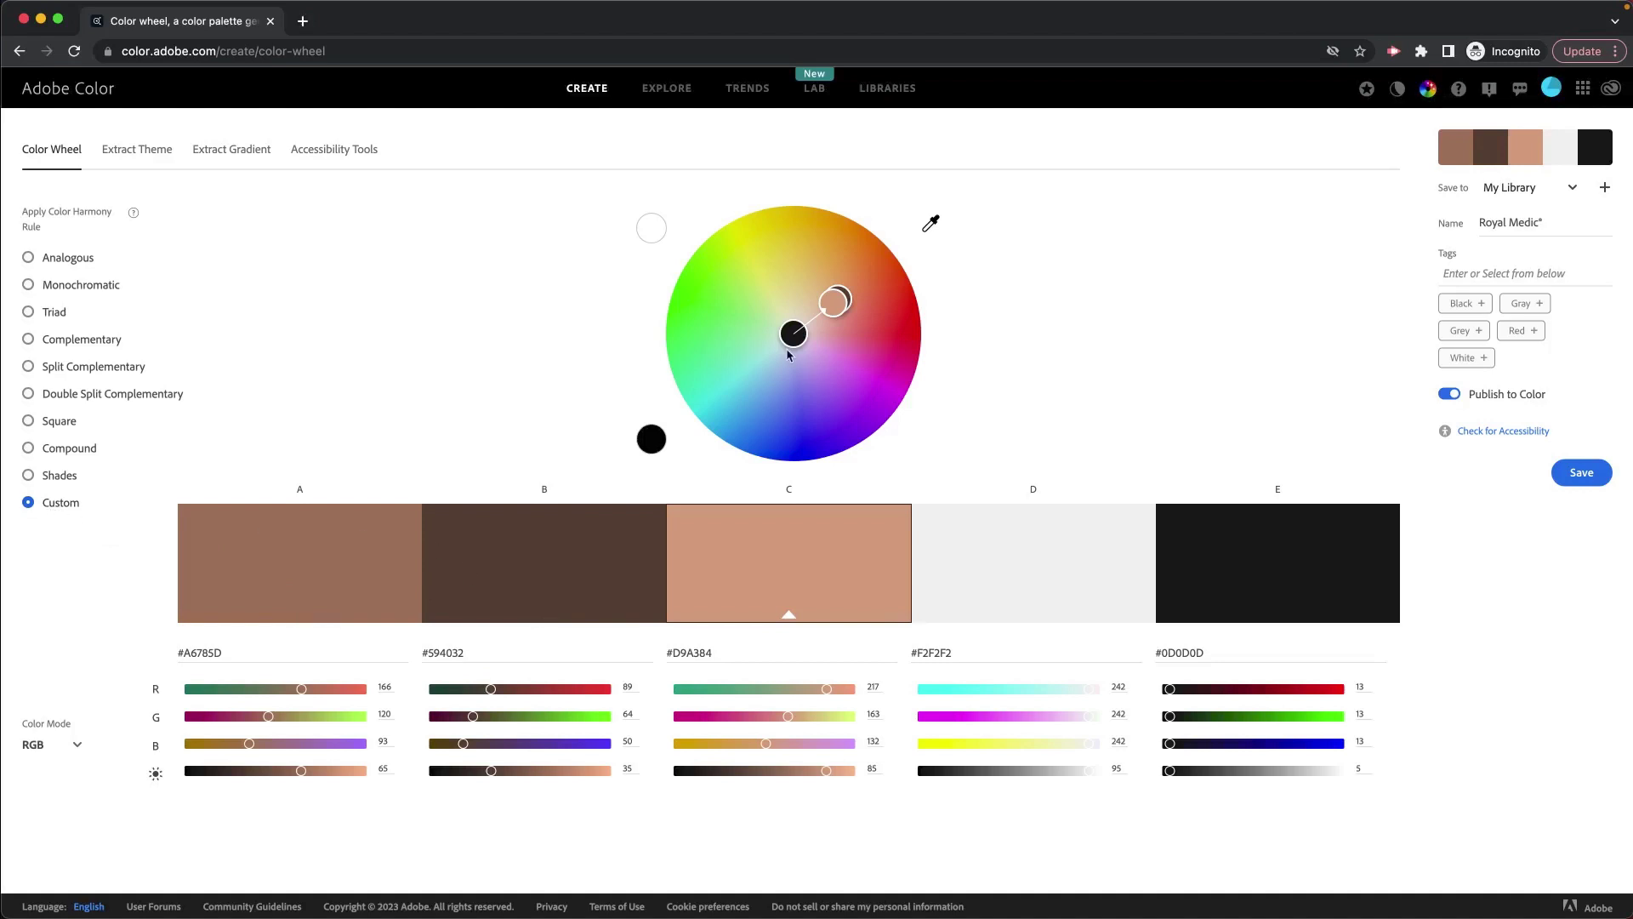
# Step: Apply Monochromatic harmony, nudge the base colour to get #59463C–#A6816F shades, and save to My Library
pyautogui.click(29, 288)
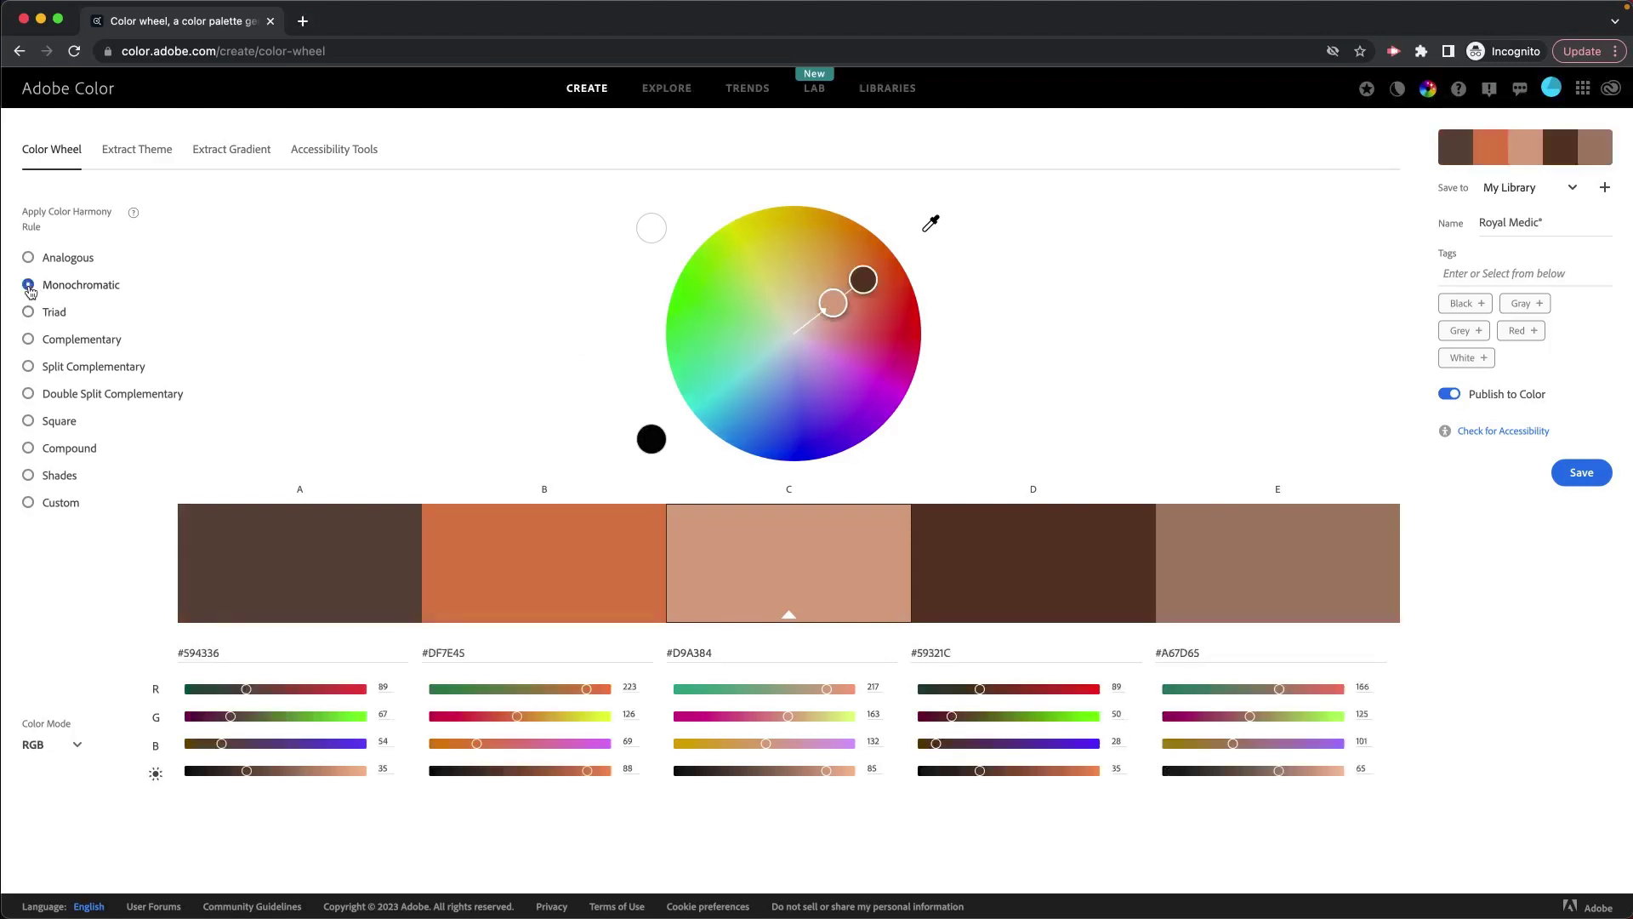
pyautogui.click(38, 502)
pyautogui.click(28, 285)
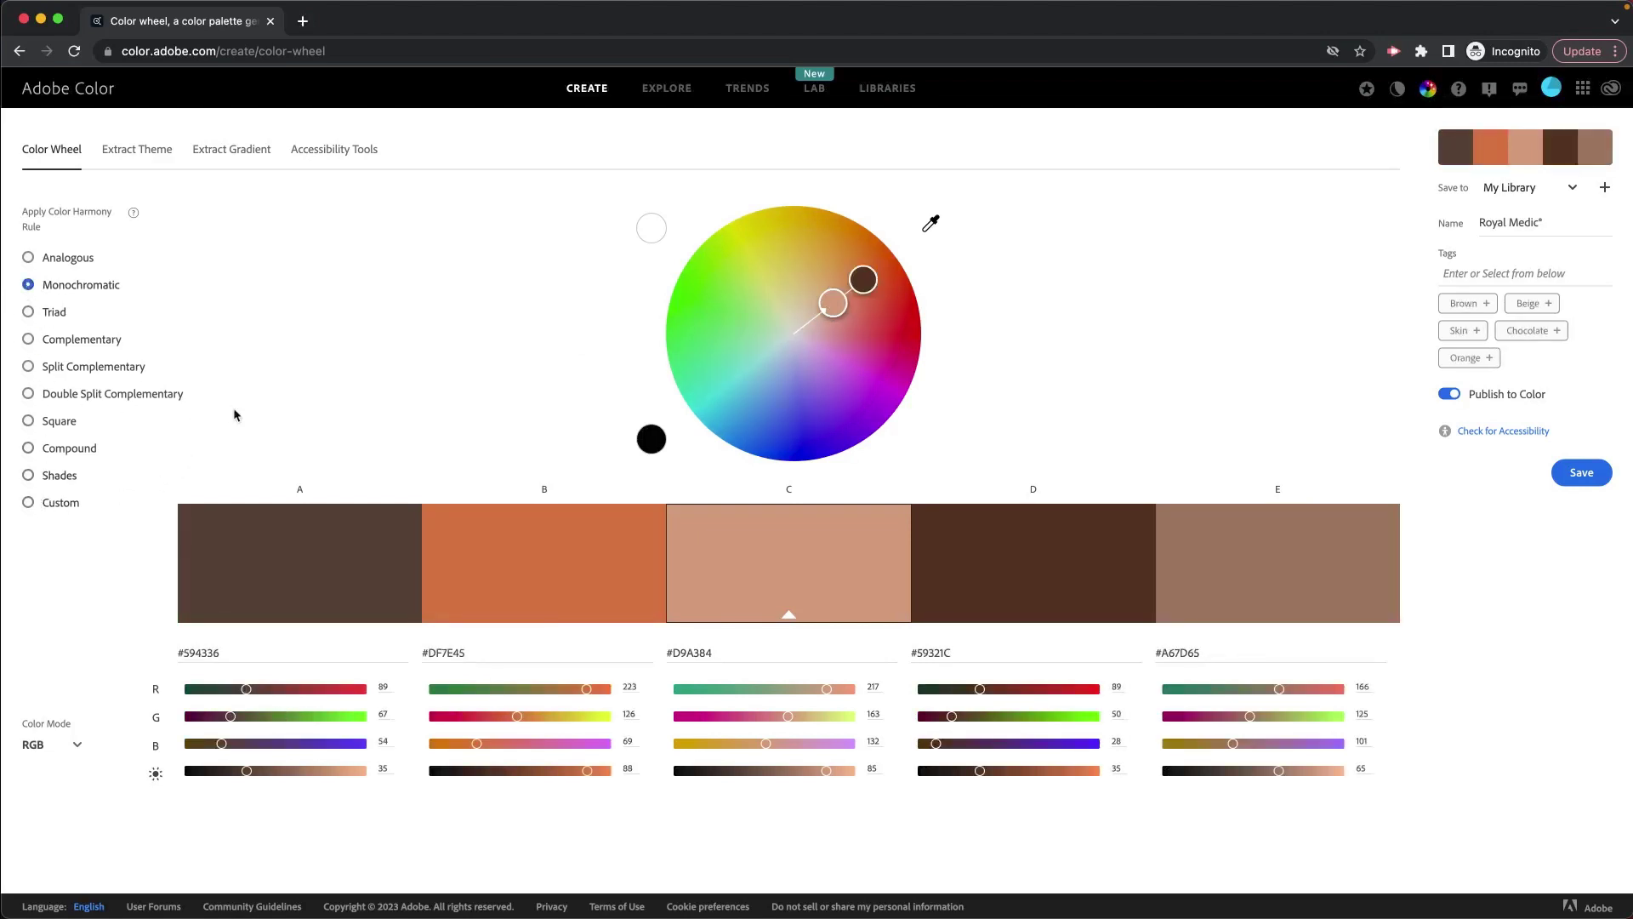
pyautogui.moveTo(831, 306); pyautogui.dragTo(827, 309)
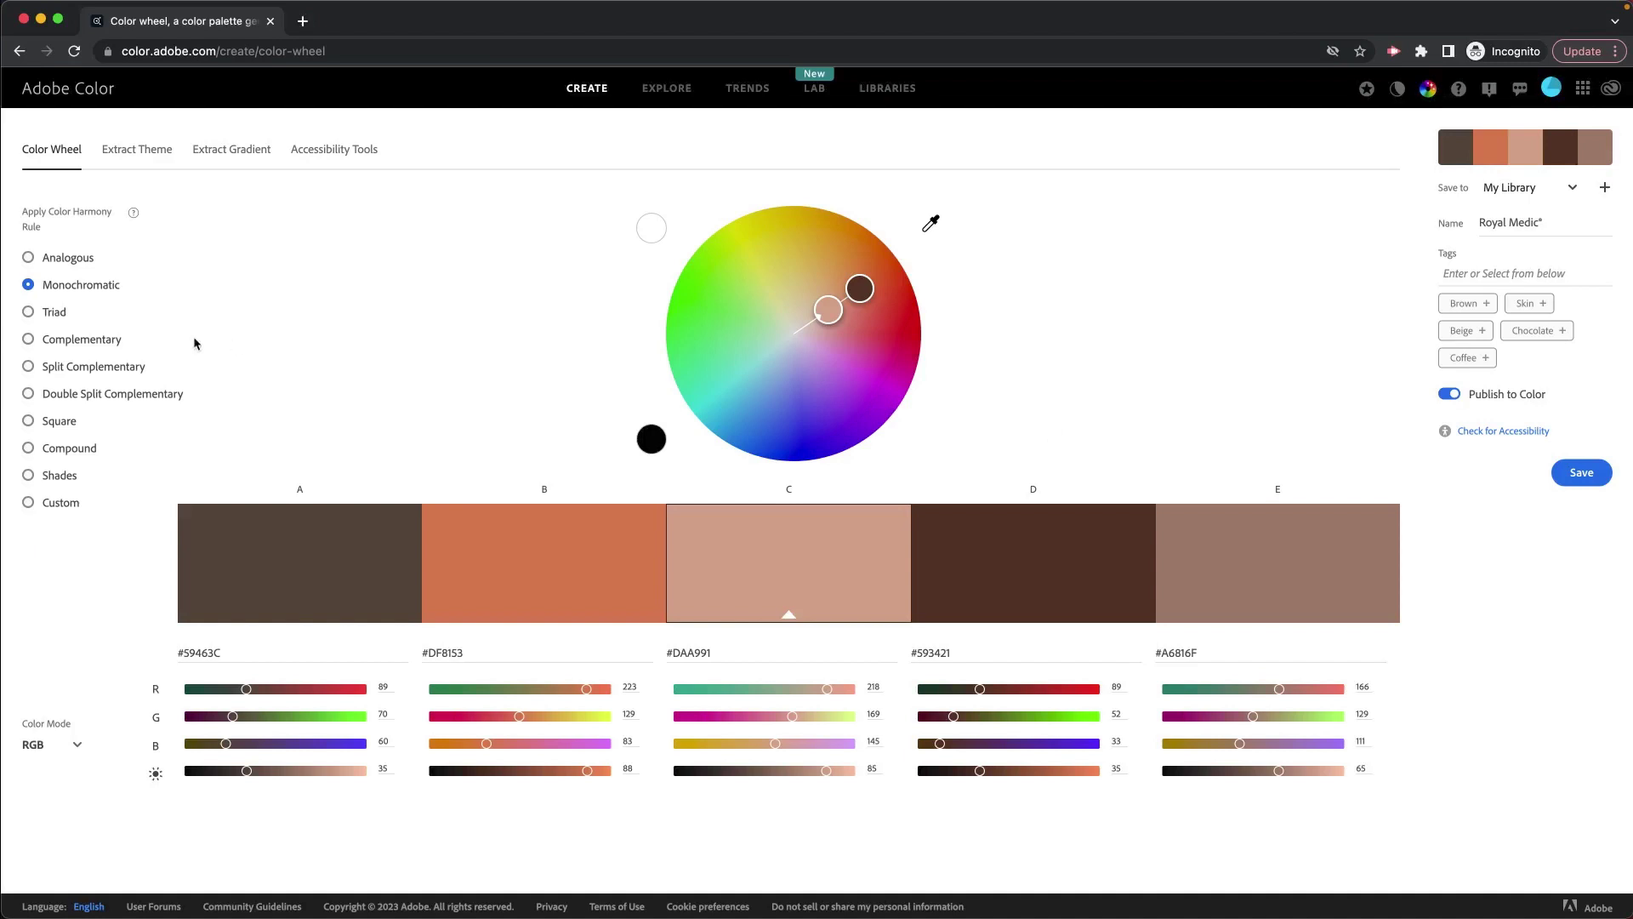
pyautogui.click(1583, 477)
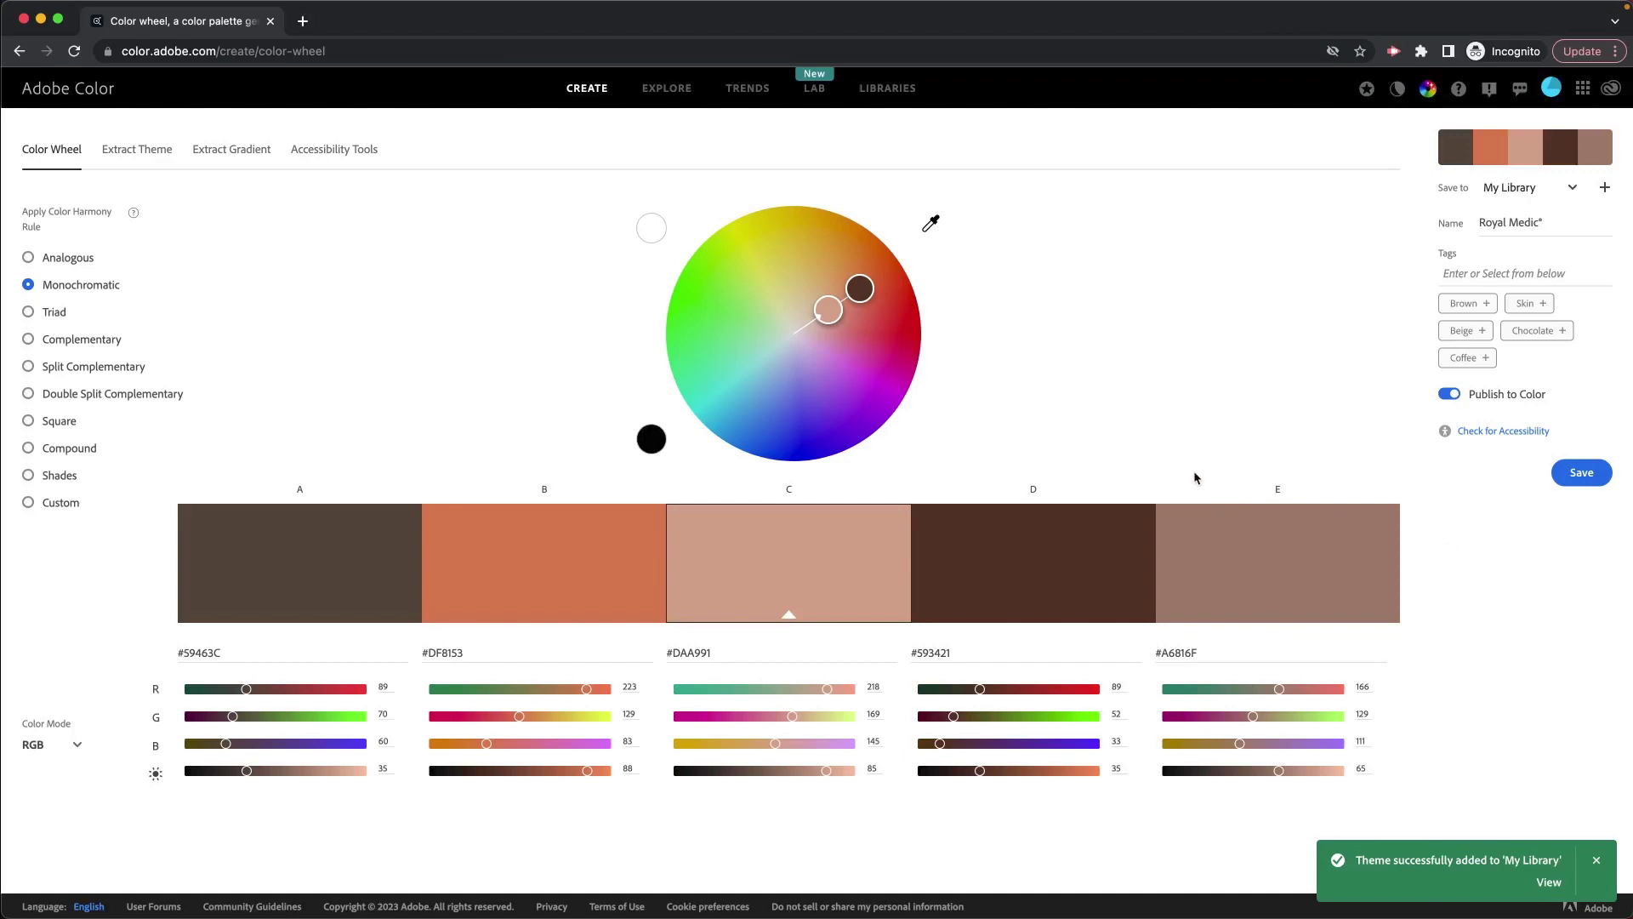
# Step: Open Libraries and expand My Library to show Royal Medic and My Color Theme
pyautogui.click(893, 95)
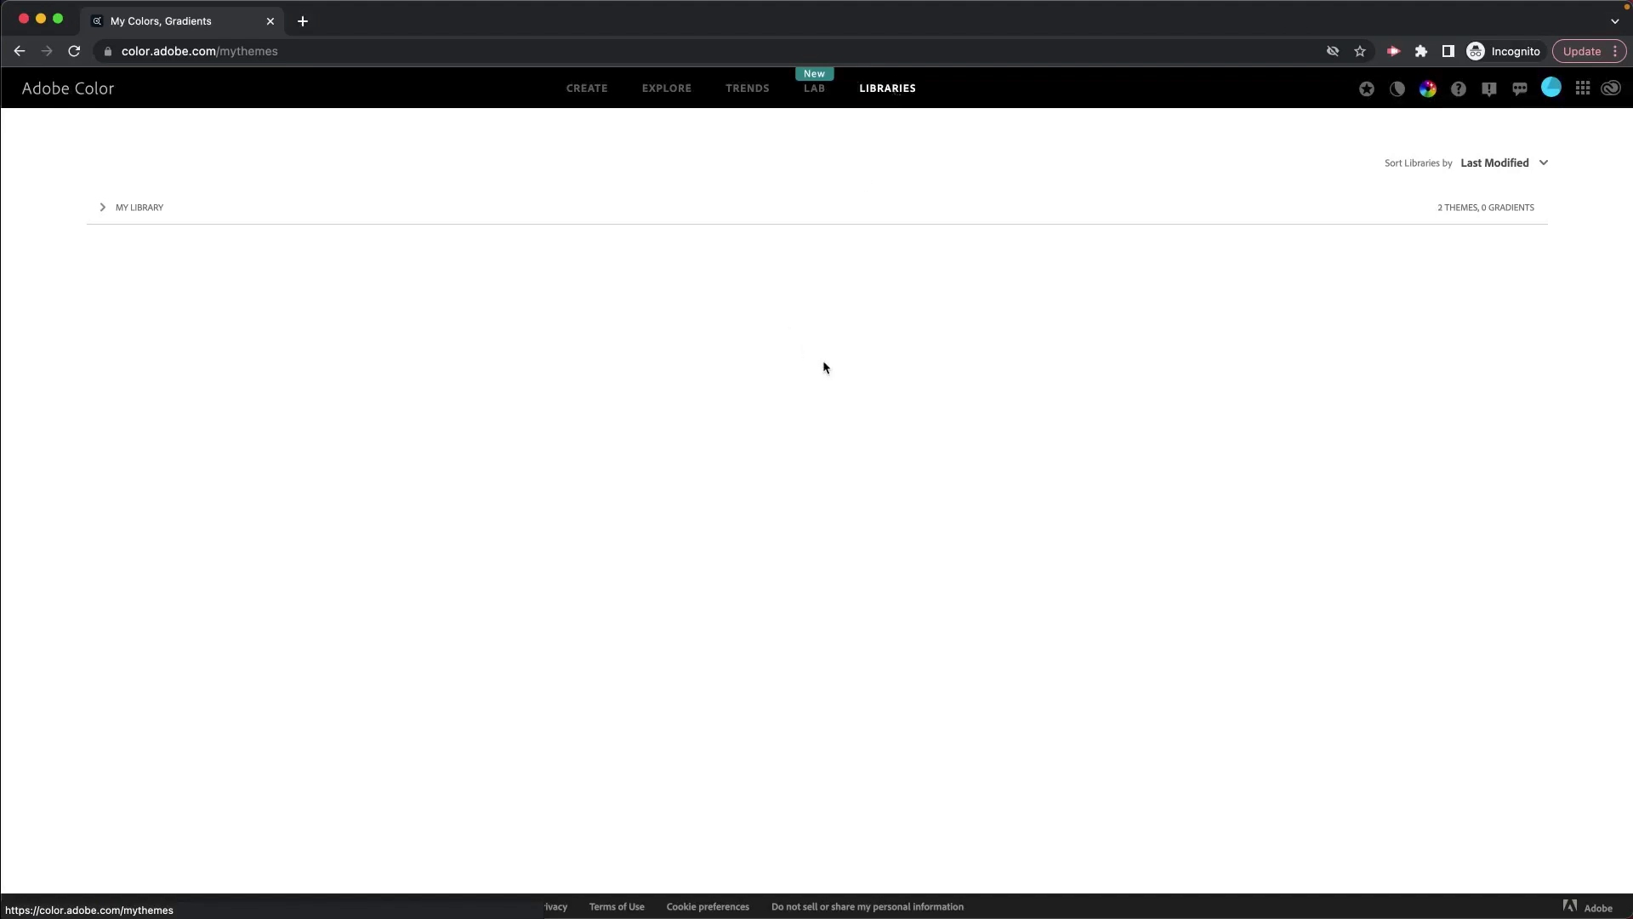
pyautogui.click(188, 218)
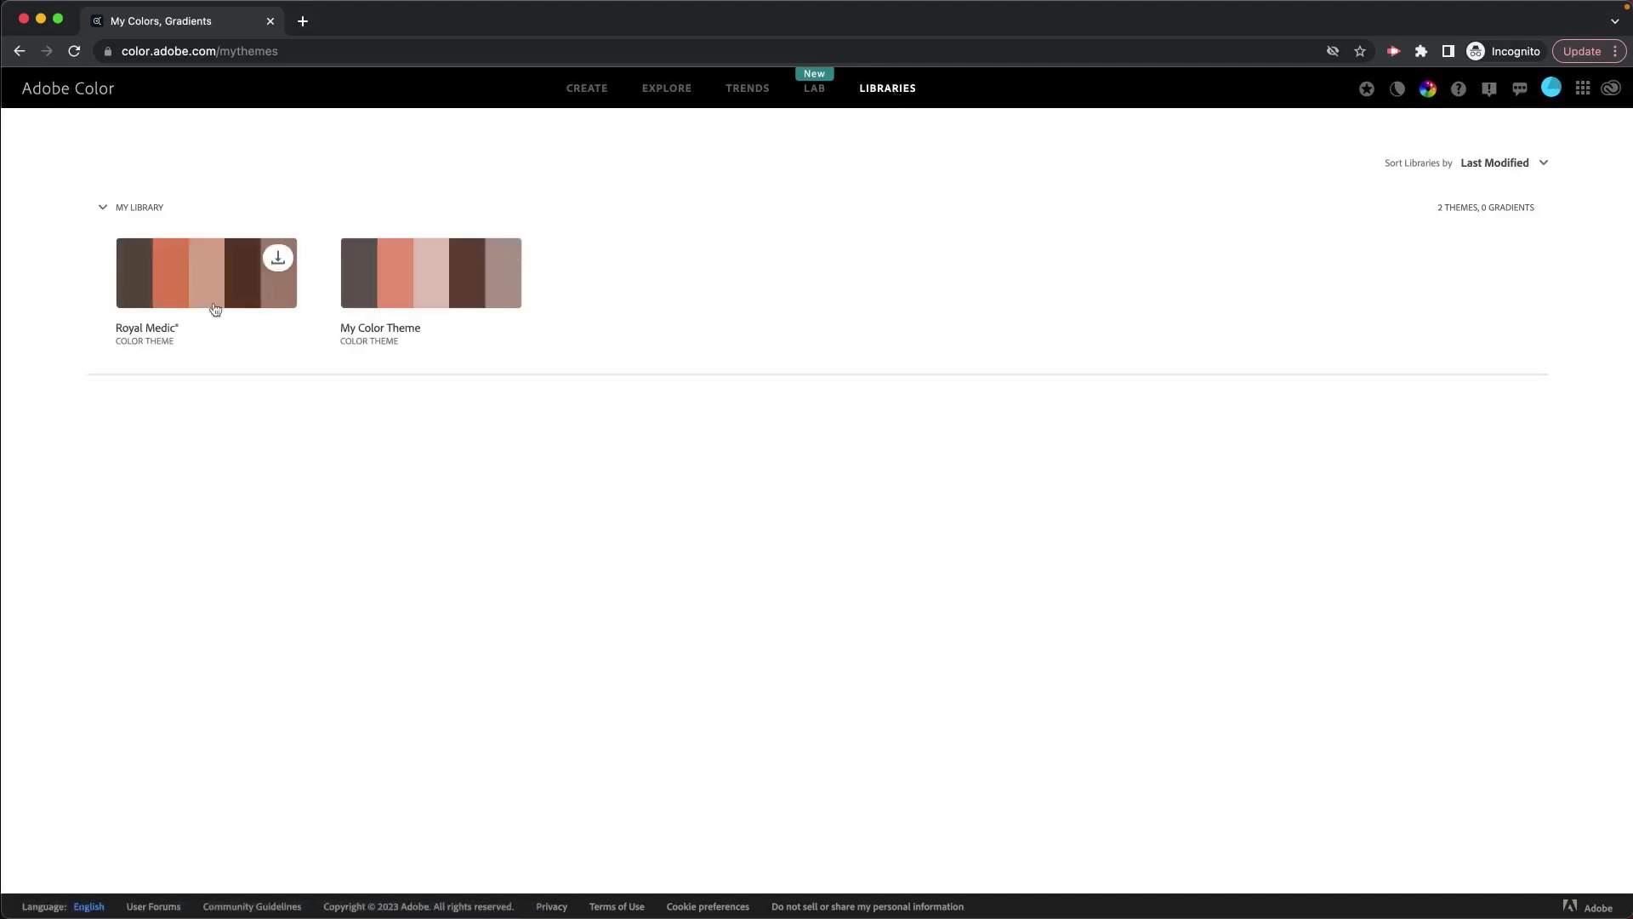